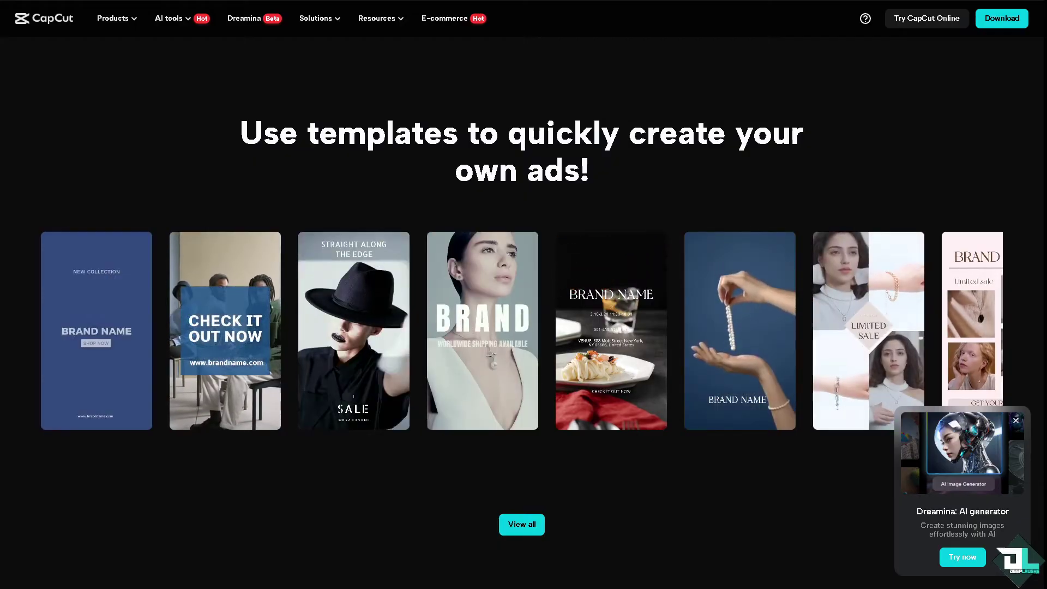
Scroll up on the CapCut homepage
scroll(523, 327, up, 7)
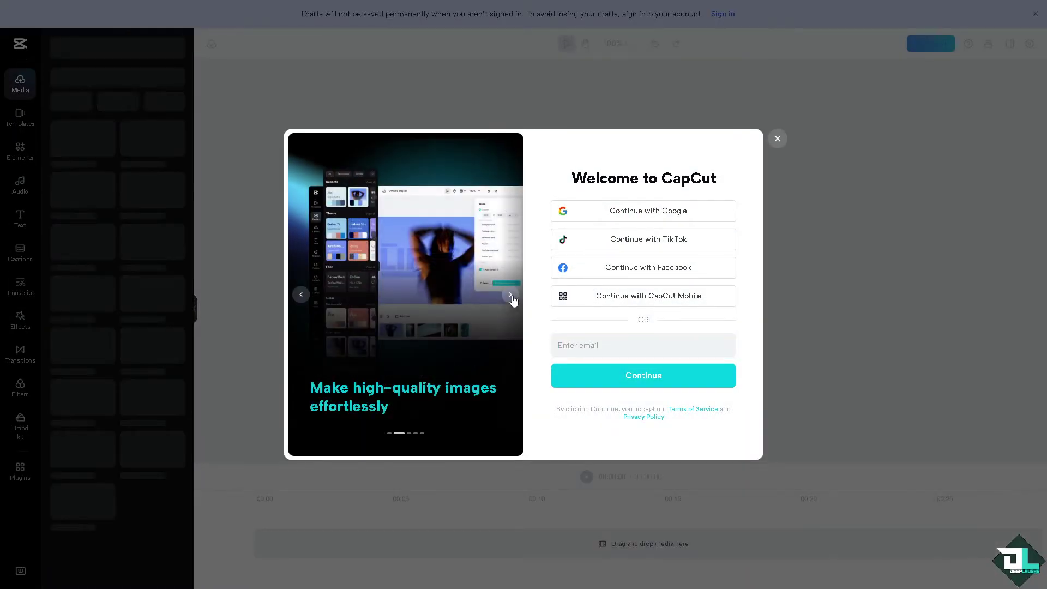
Advance the Welcome dialog's promotional carousel by two slides
click(513, 297)
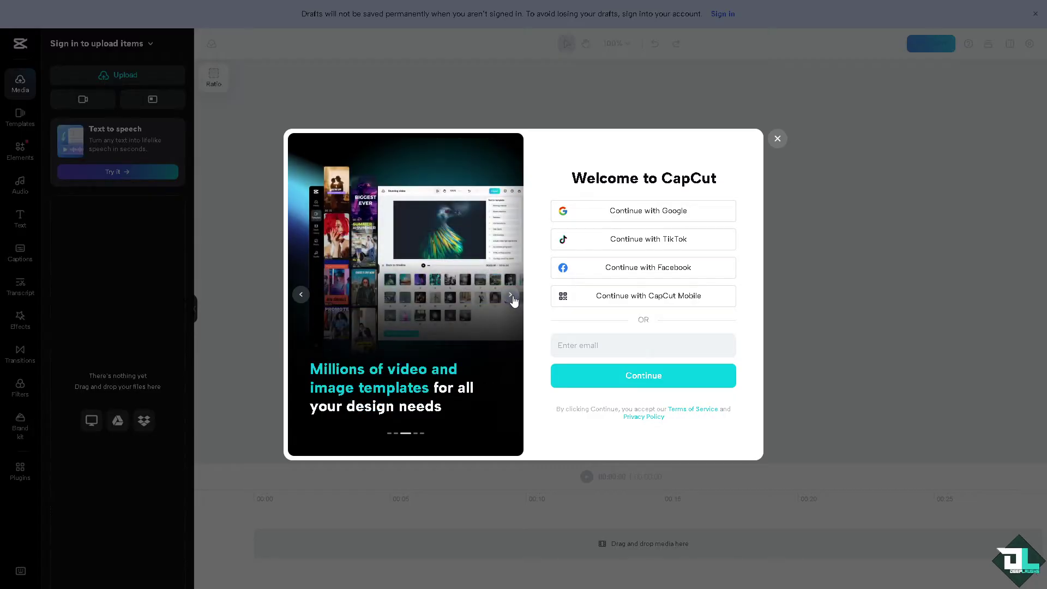
click(512, 296)
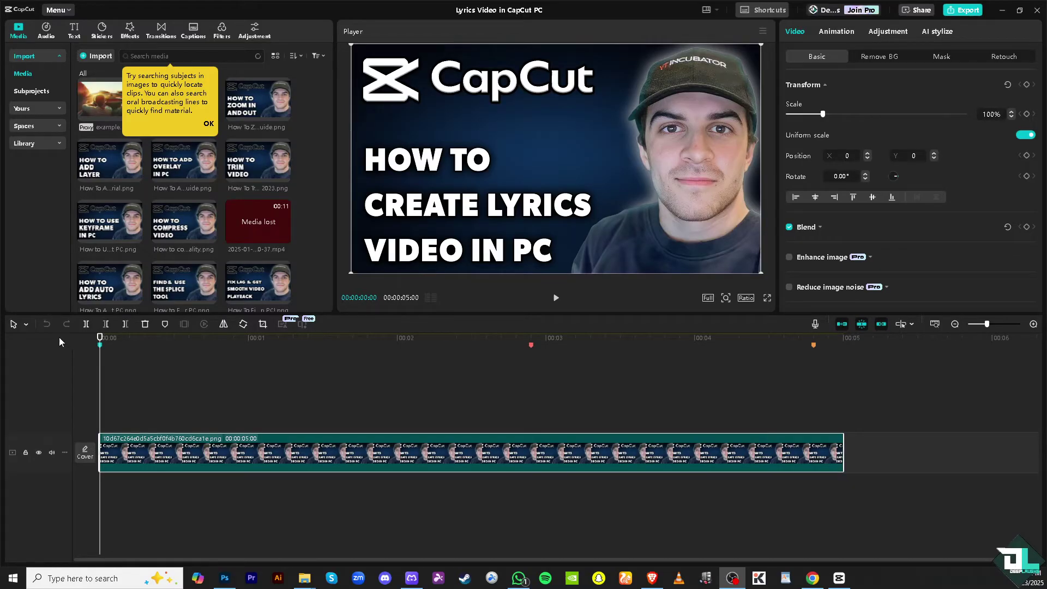
Play and pause the preview, then bring the playhead back near the start
click(556, 298)
click(556, 299)
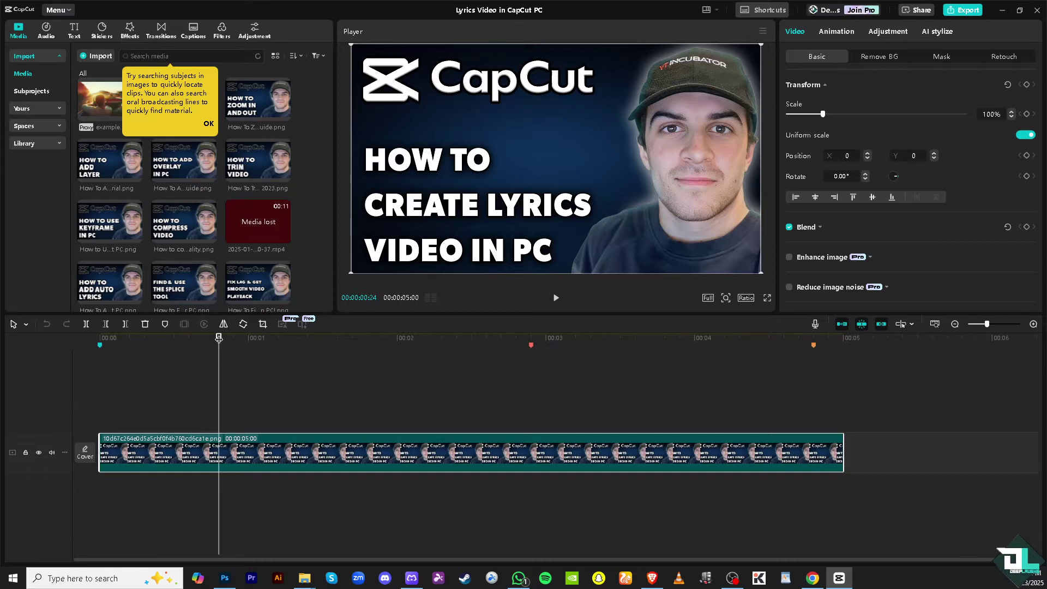
drag(219, 338, 130, 338)
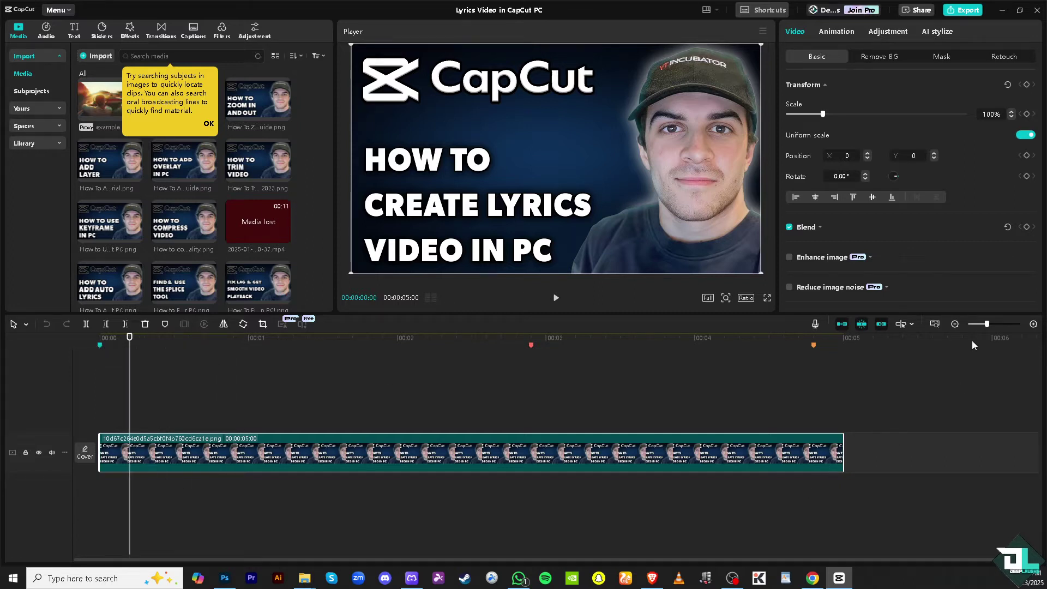
Zoom the timeline out twice and add example.mp4 after the image clip
click(956, 324)
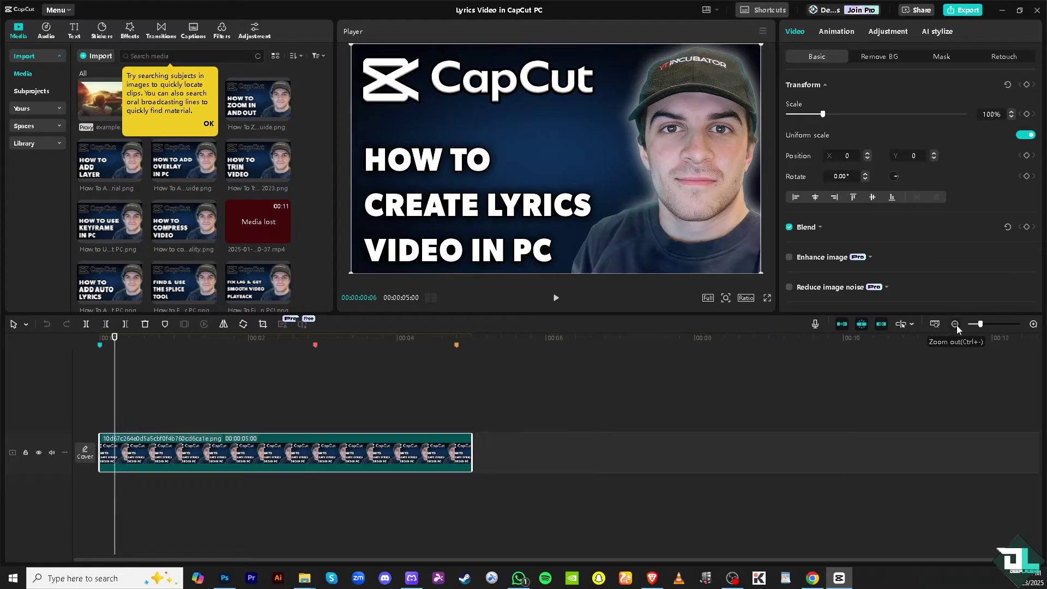
click(955, 324)
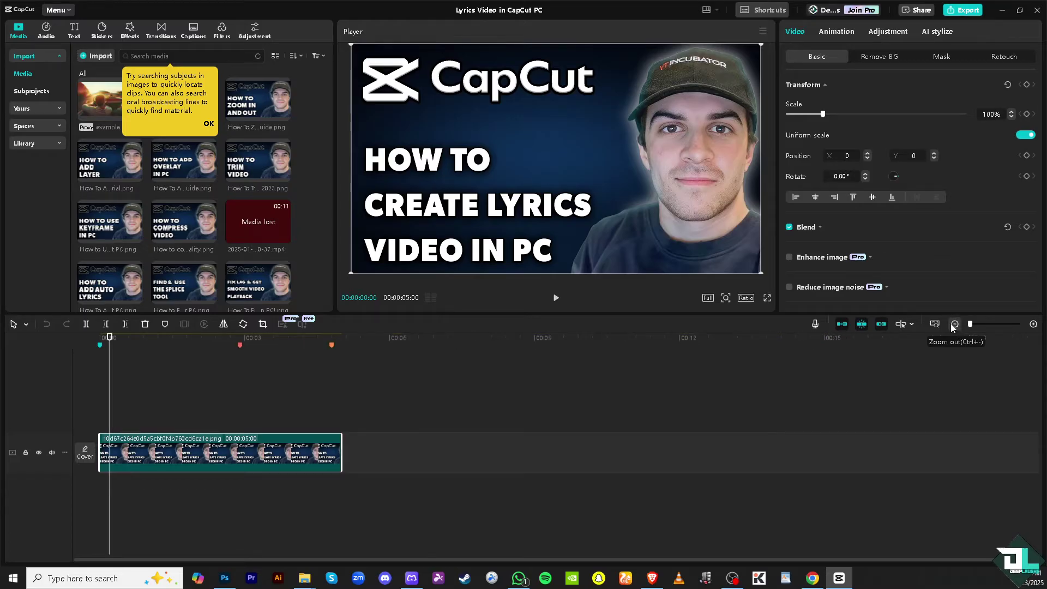
drag(111, 114, 342, 447)
Delete the thumbnail image clip and scale example.mp4 to 107% to fill the frame
click(276, 459)
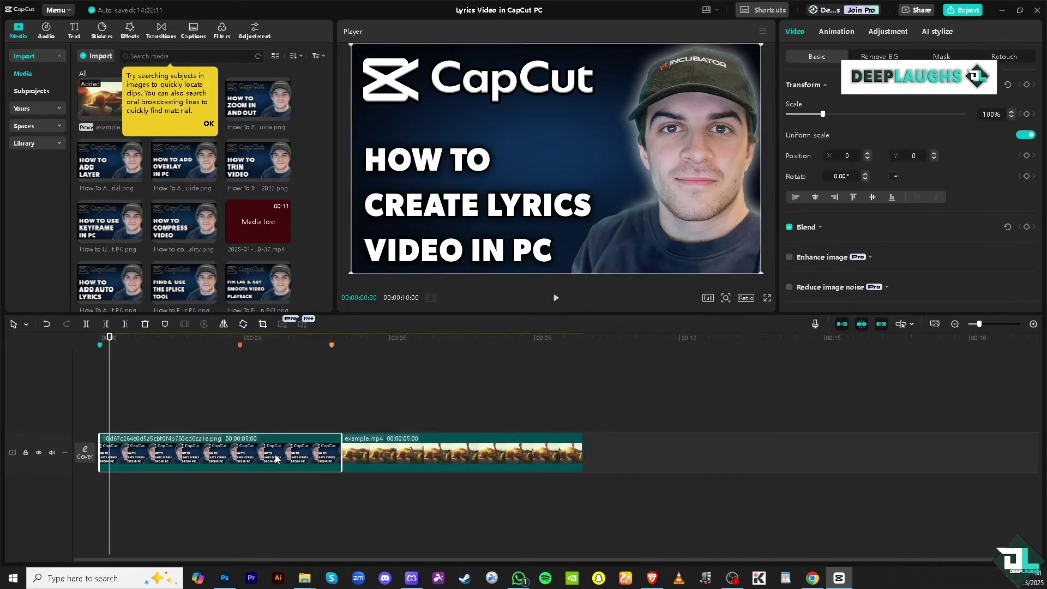
key(Delete)
click(321, 454)
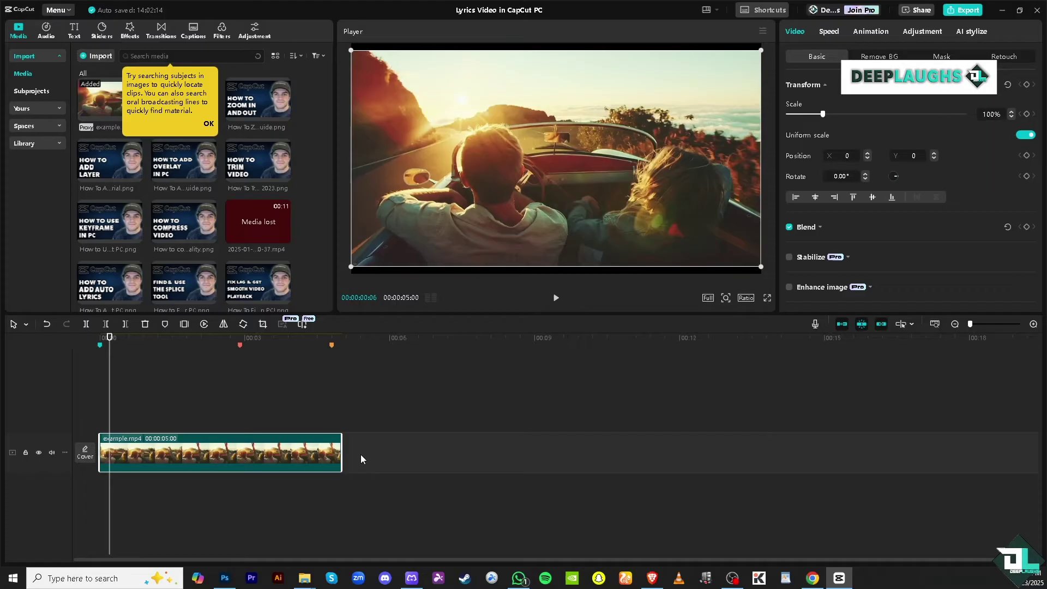
drag(760, 267, 771, 287)
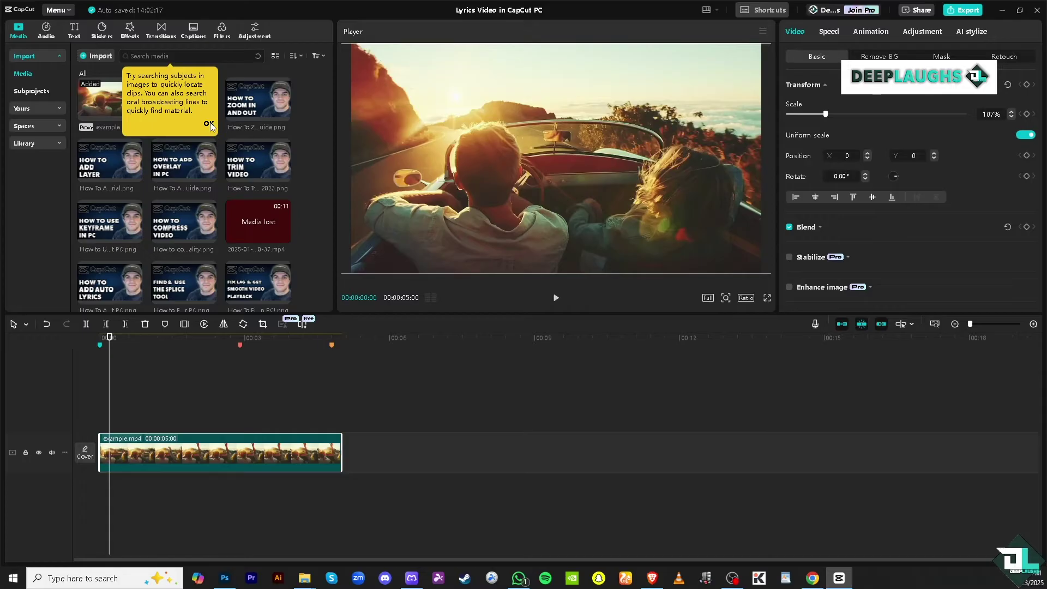
Add a Default text clip above the video and bring up its text settings
click(74, 30)
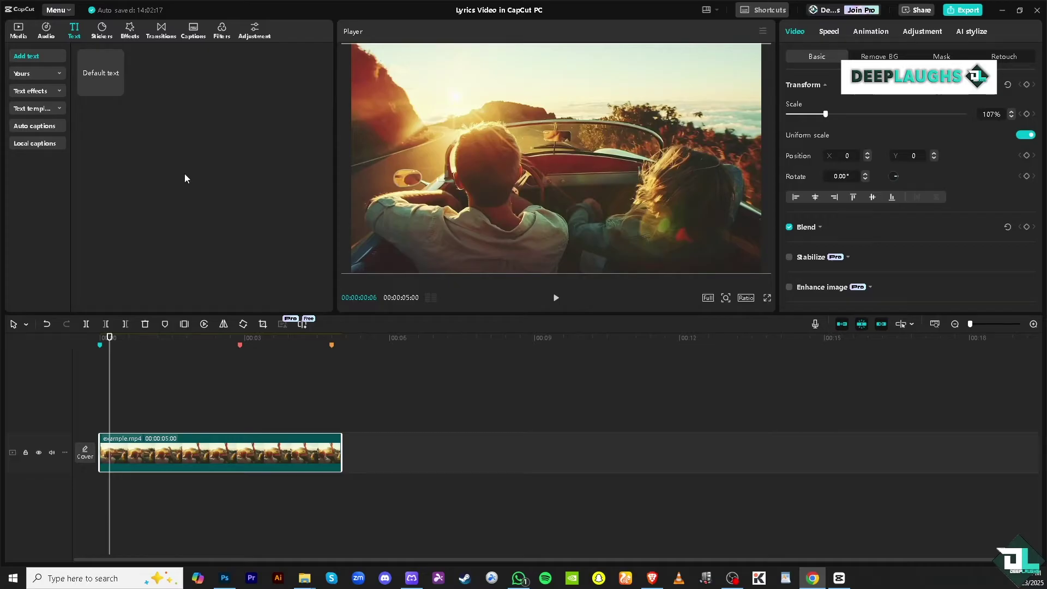
click(109, 82)
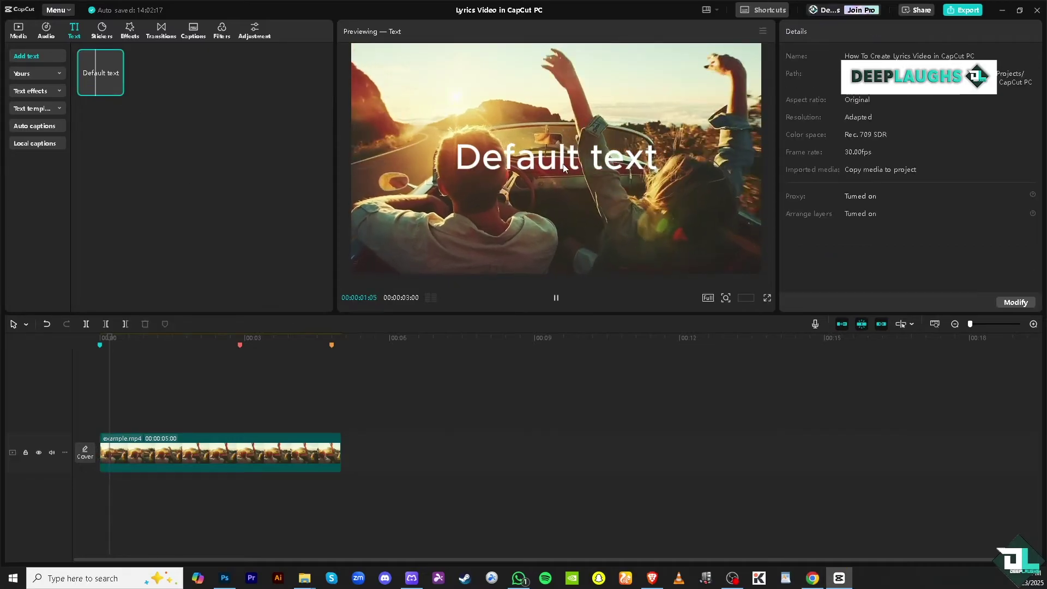
click(117, 89)
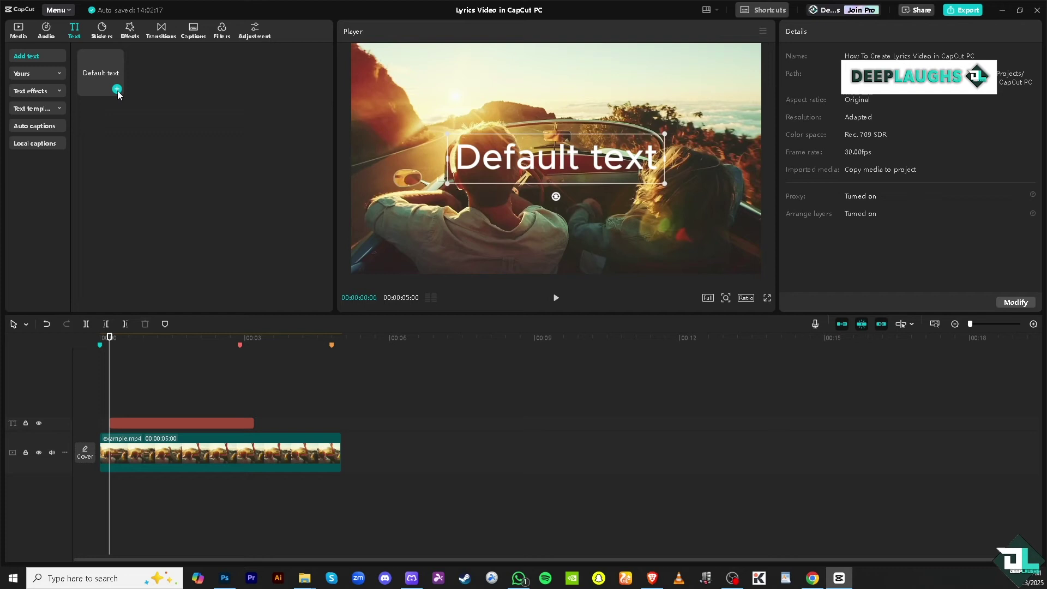
click(585, 159)
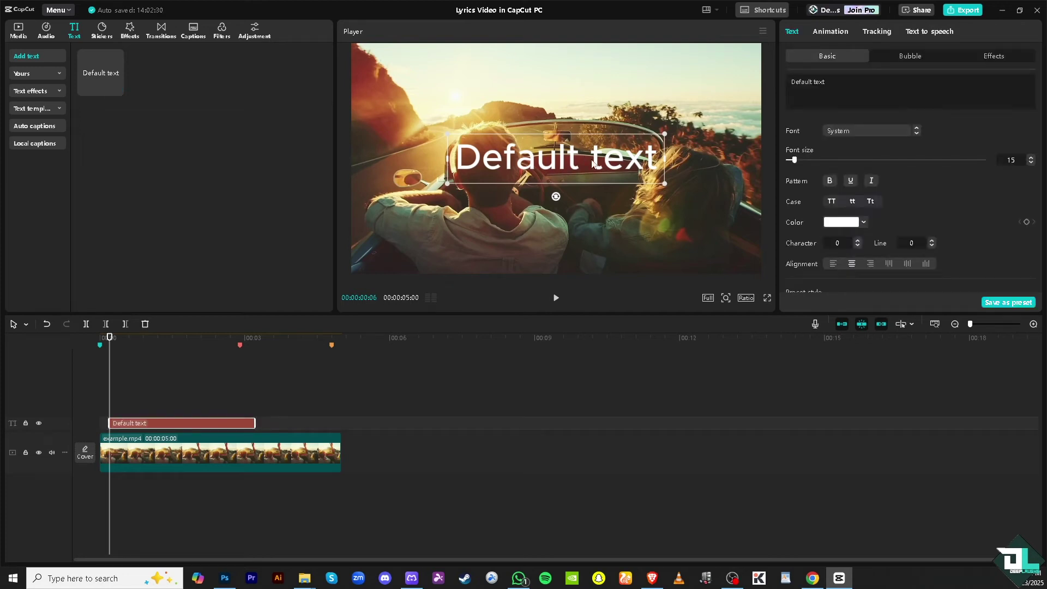
Replace the placeholder text with the copied lyrics paragraph and shift it right
click(855, 89)
key(ctrl+a)
text(Creating a lyrics video on CapCut for PC is a great way to engage your audience by showcasing the song's lyrics in a creative and dynamic way. It’s popular on platforms like YouTube, Instagram, and TikTok, where users love watching lyric videos with animations or stylized text. Here’s why and how you can make one easily in CapCut for PC.)
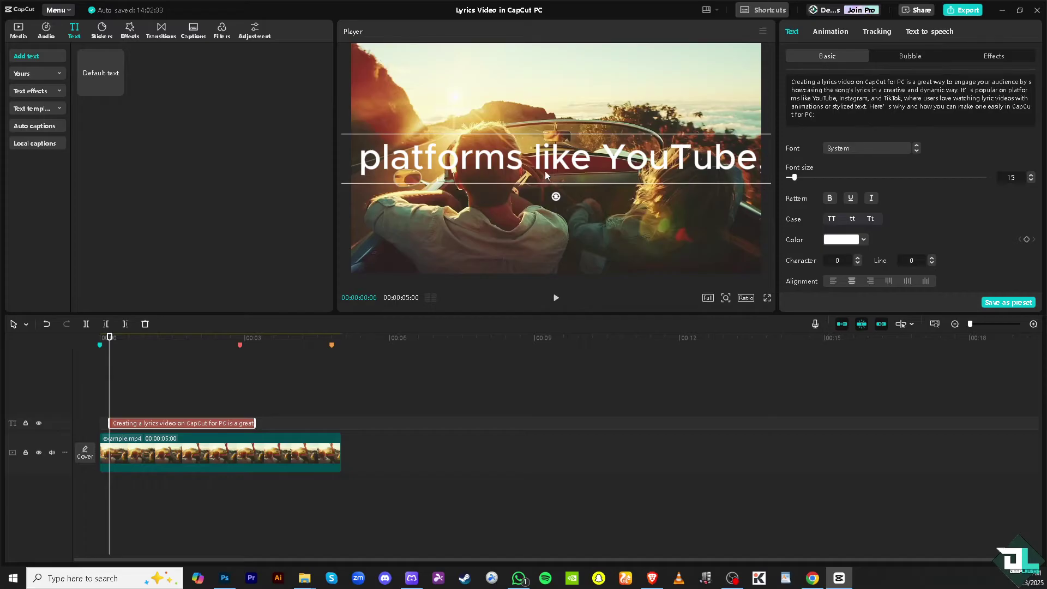
drag(549, 170, 651, 169)
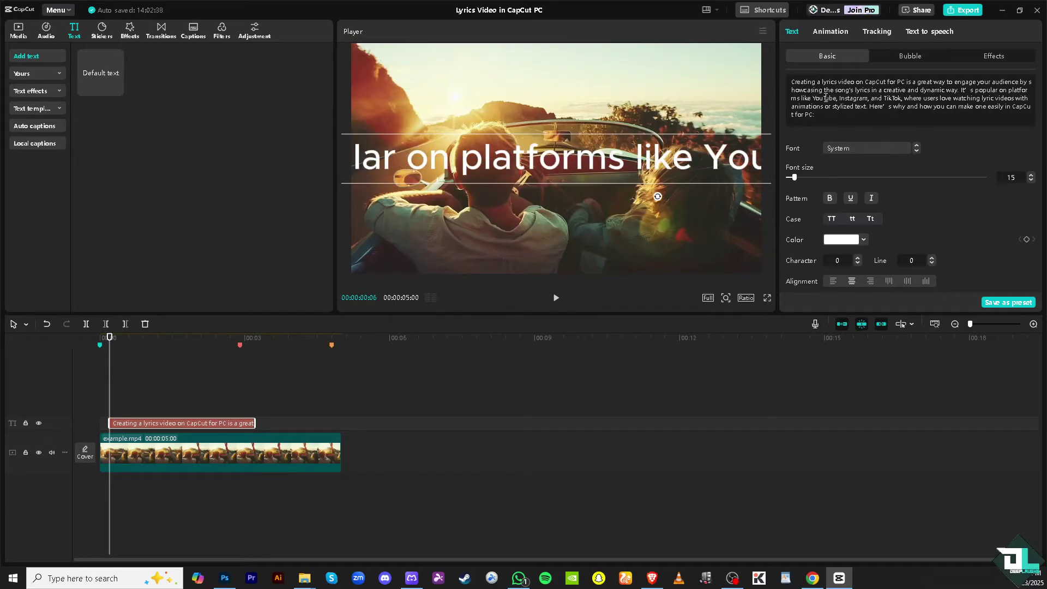
Set the font size to 10 and select the text after 'dynamic way'
click(1024, 180)
text(10)
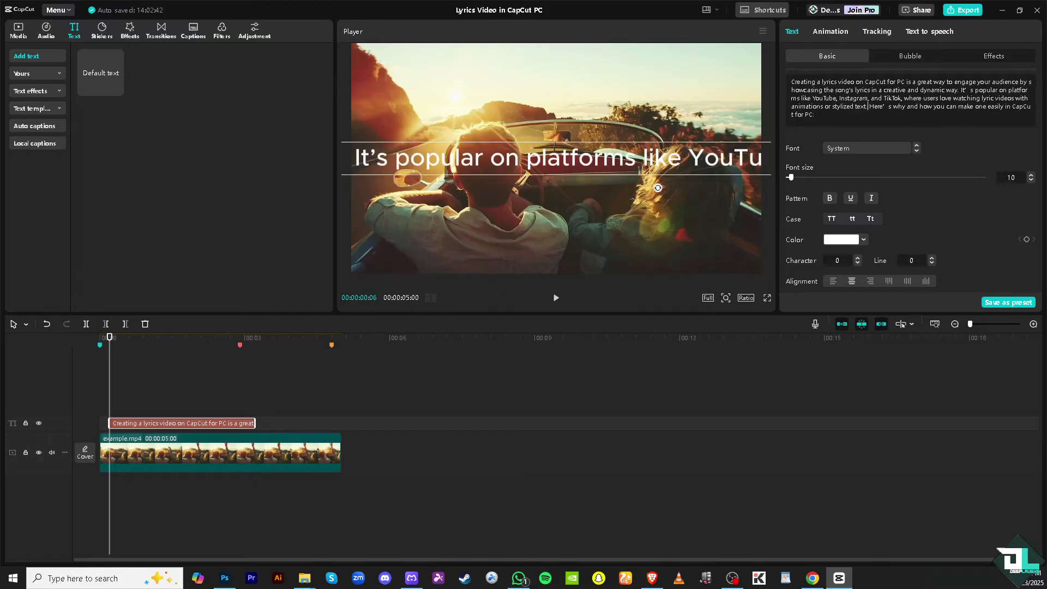
key(alt+Tab)
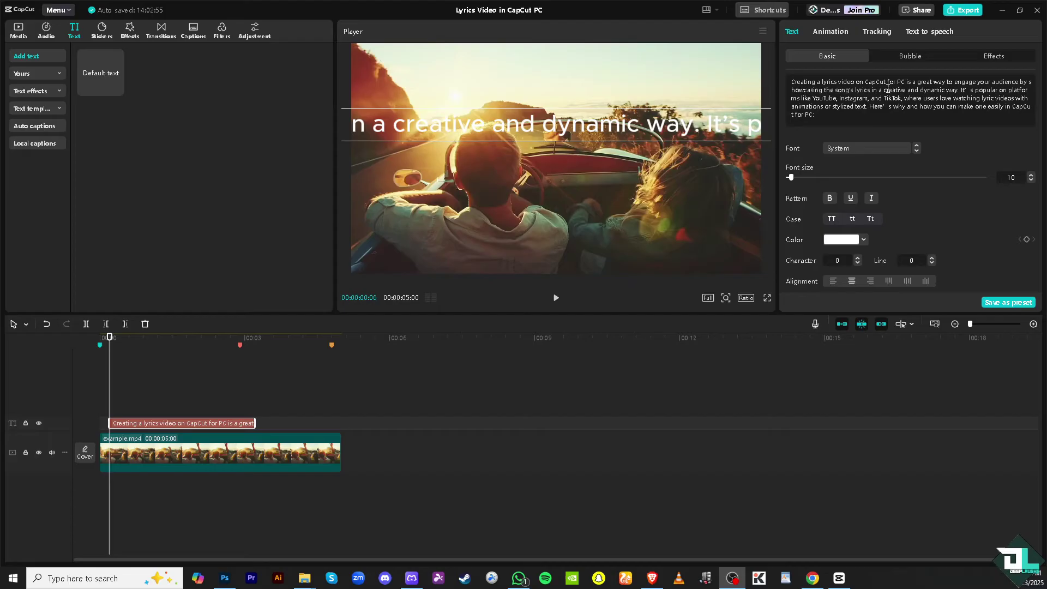
key(alt+Tab)
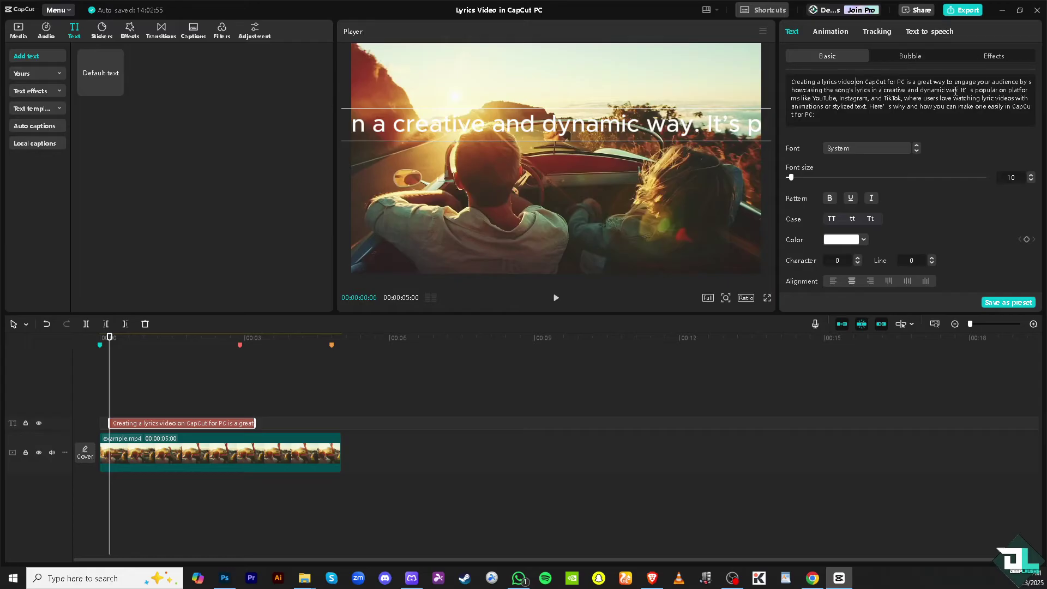
drag(955, 92, 980, 132)
Delete the text after 'dynamic way', then resize the caption box and move it up-left
key(BackSpace)
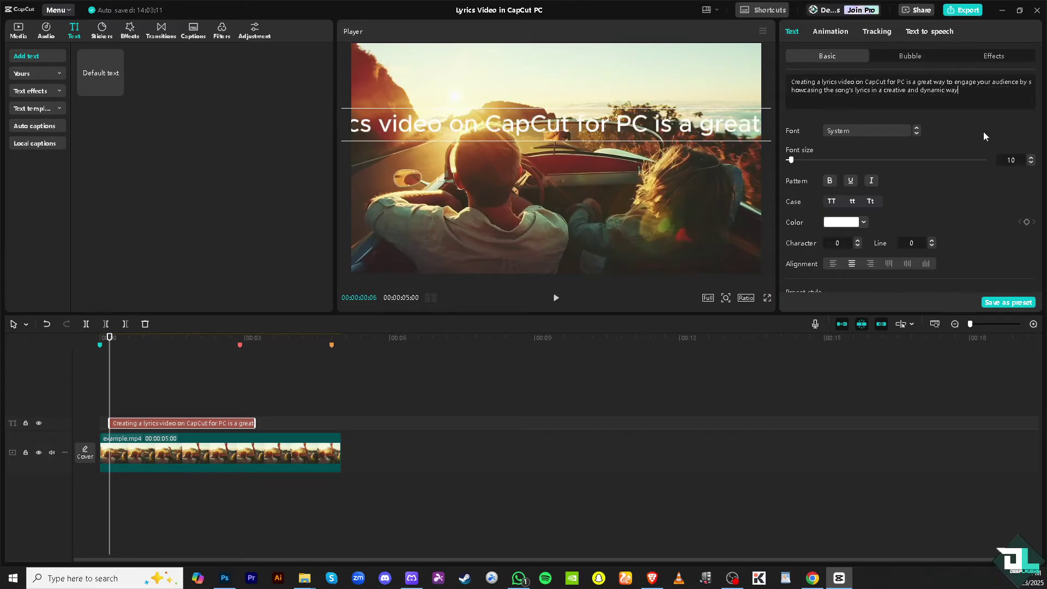
key(Return)
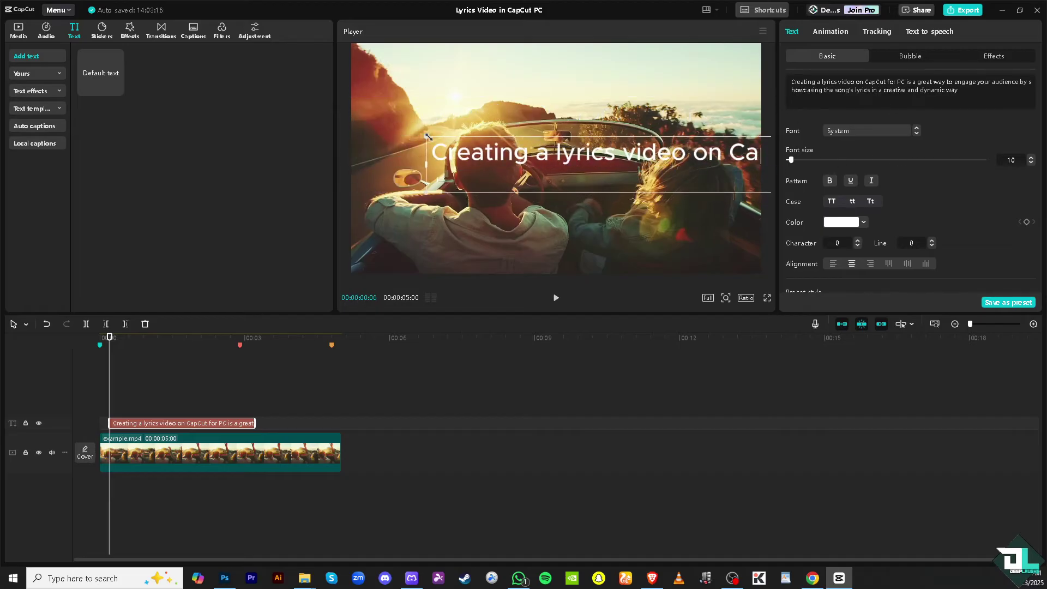
drag(429, 136, 577, 137)
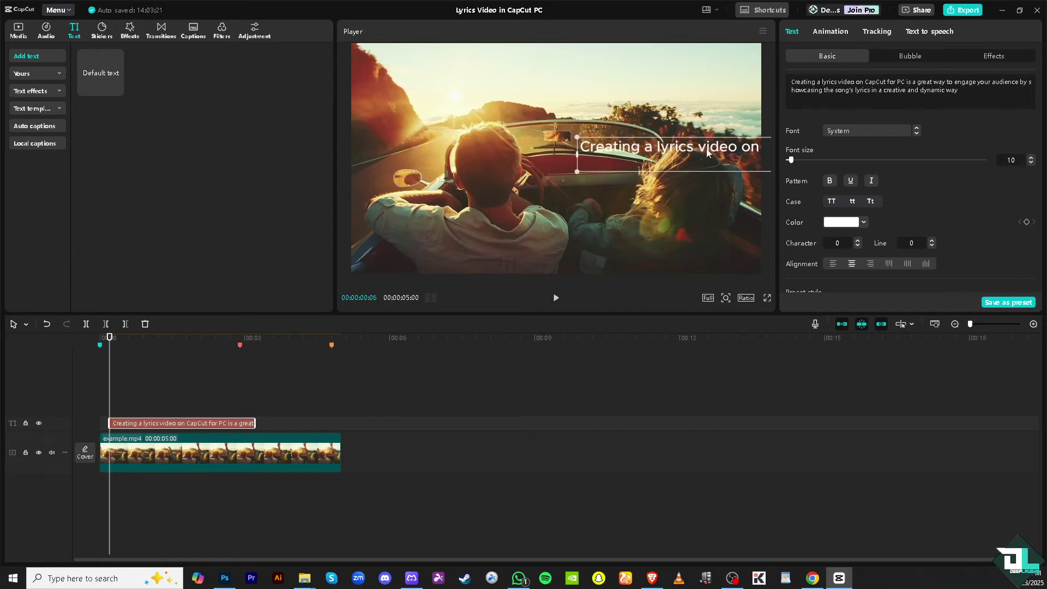
drag(707, 153, 653, 102)
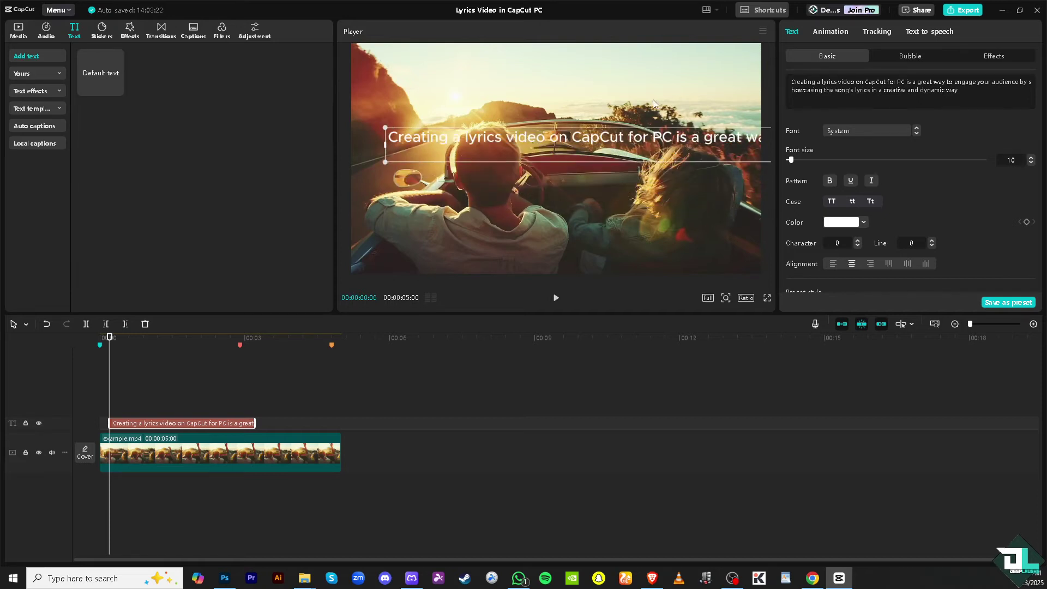
Add line breaks after 'video', before 'great' and before 'showcasing'
click(855, 81)
key(Return)
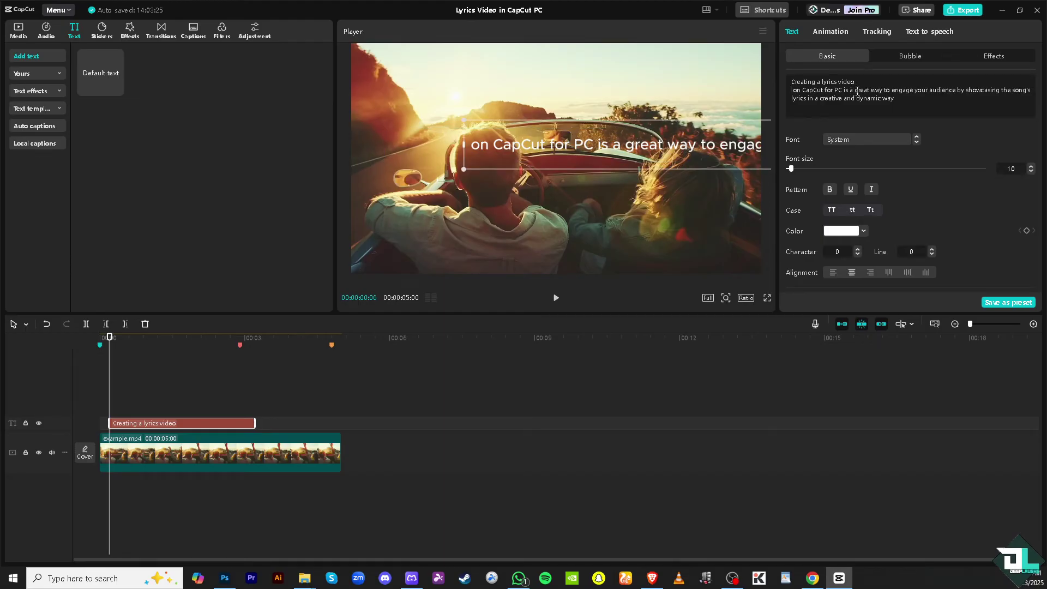
click(856, 90)
key(Return)
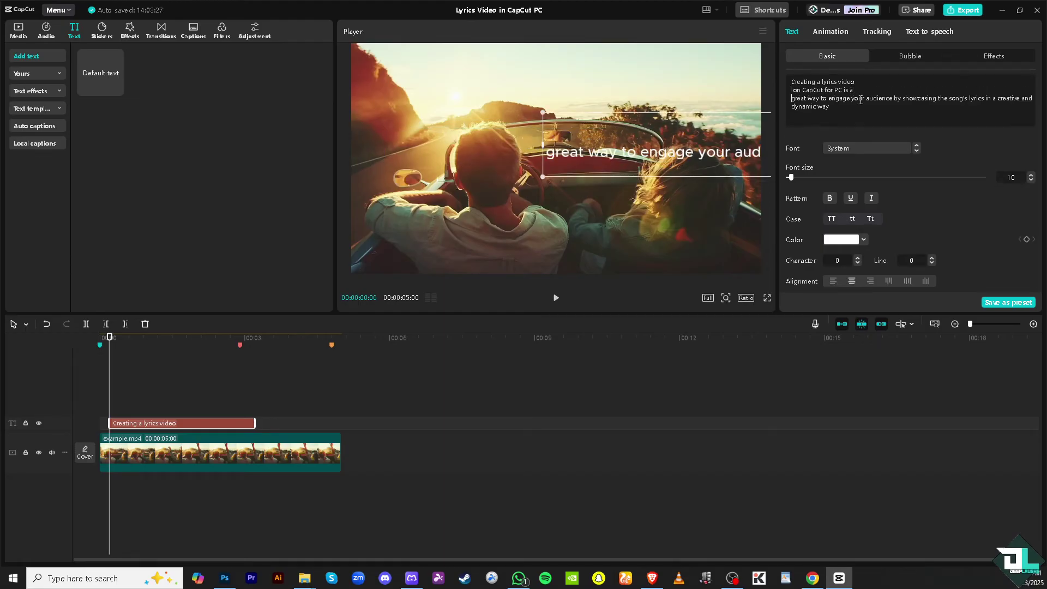
click(900, 98)
key(Return)
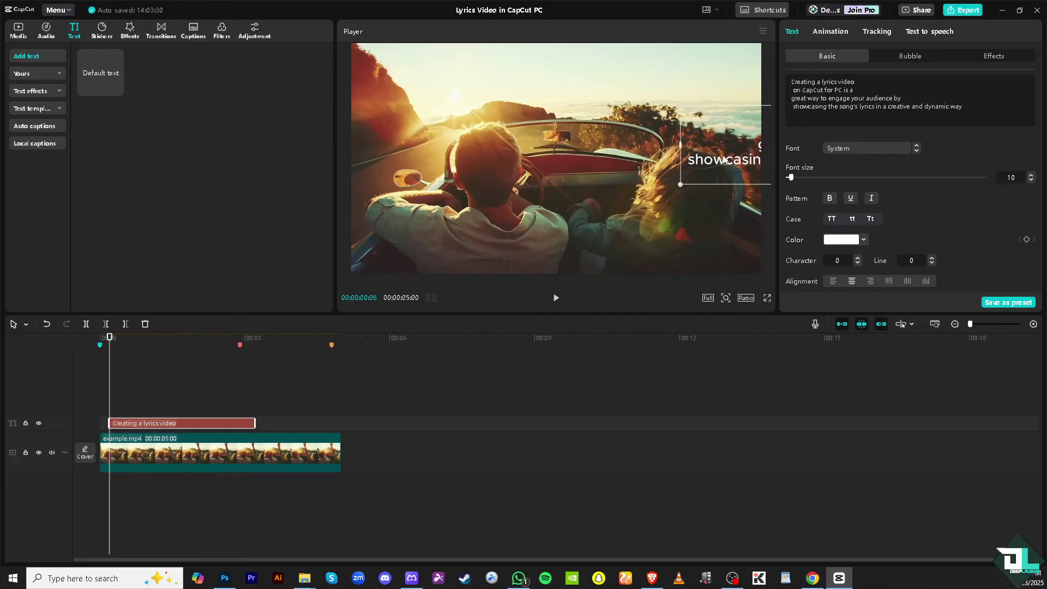
Put the last phrase on a fifth line, move the caption lower-left and enlarge it slightly
drag(573, 164, 502, 149)
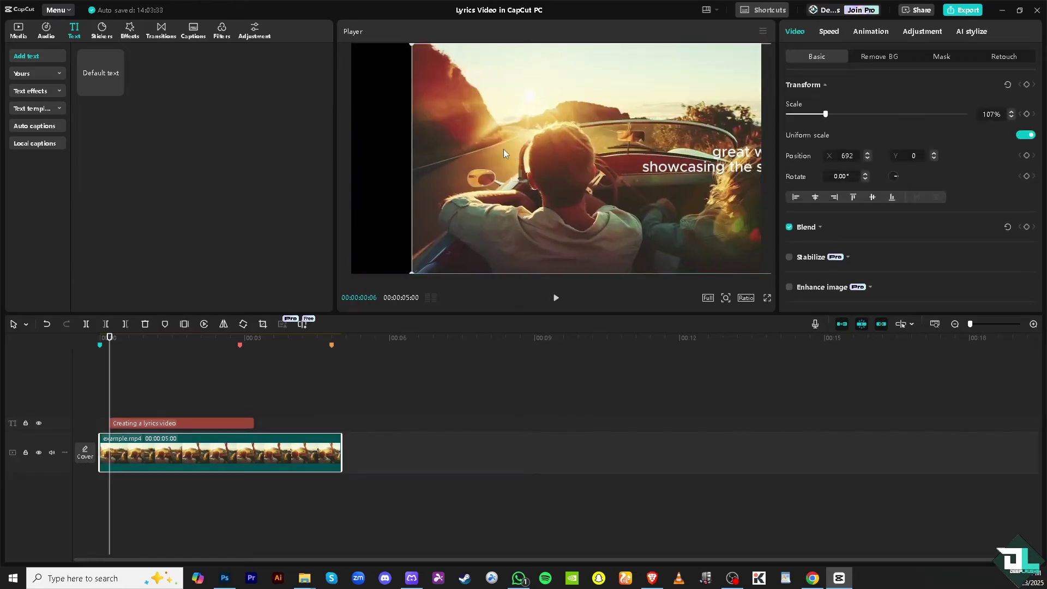
key(ctrl+z)
drag(740, 166, 442, 199)
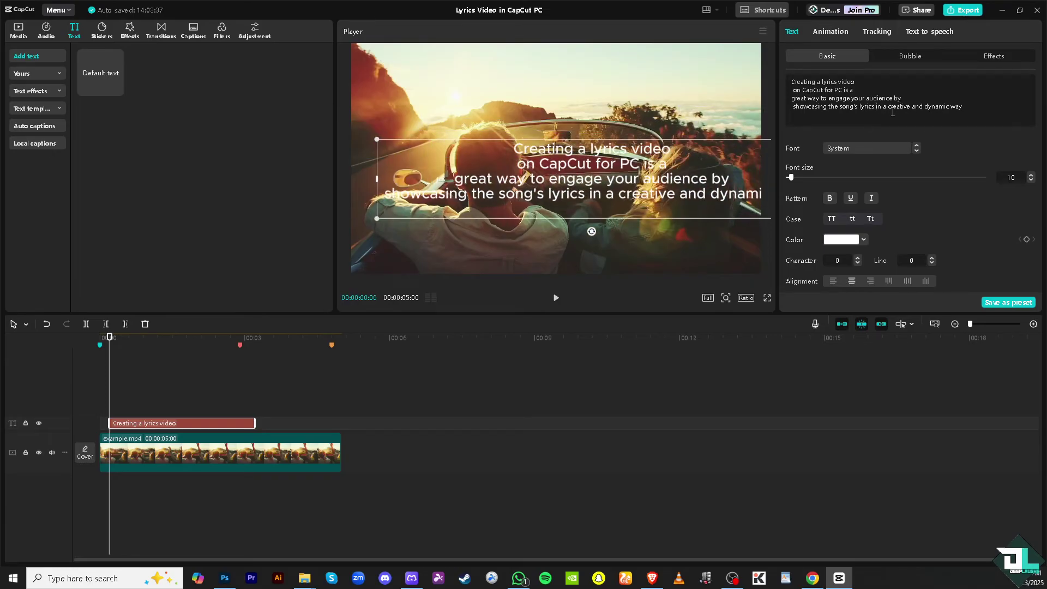
key(Return)
drag(668, 156, 620, 198)
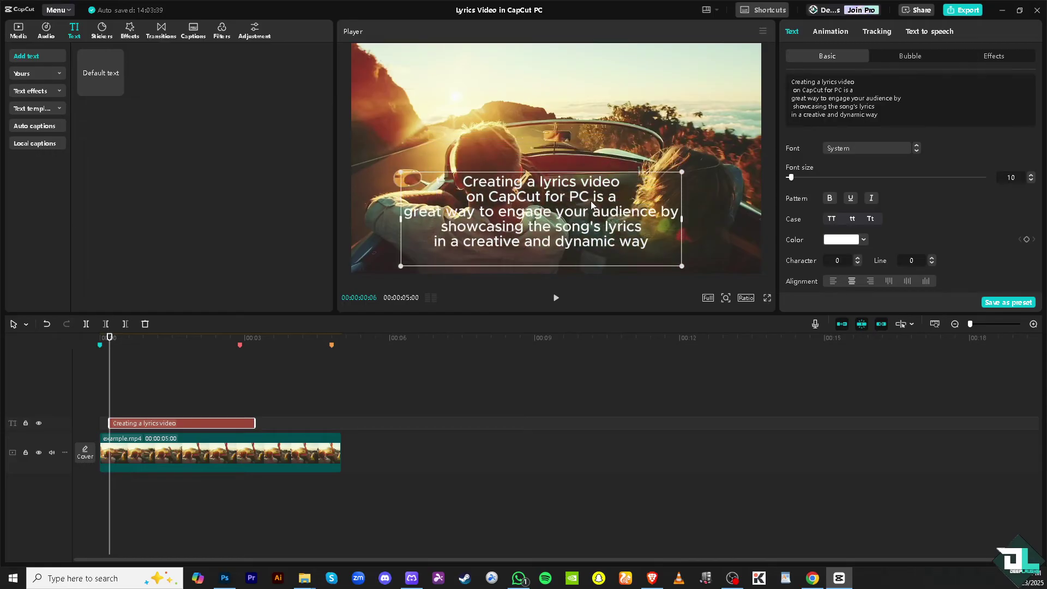
drag(685, 174, 706, 176)
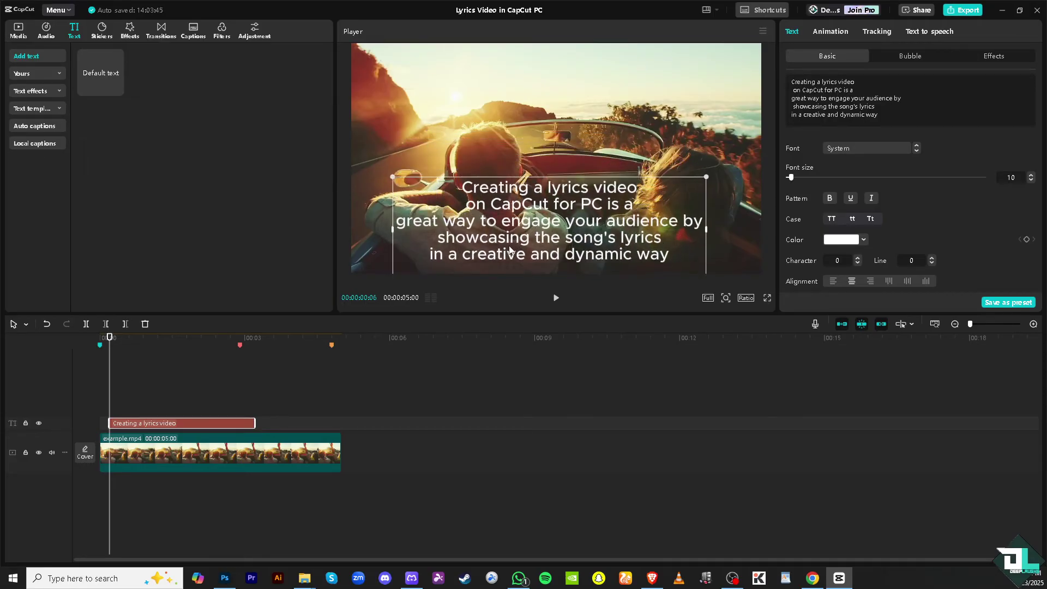
drag(233, 460, 388, 431)
click(388, 431)
Move the lyrics text clip past the end of the car video
click(293, 463)
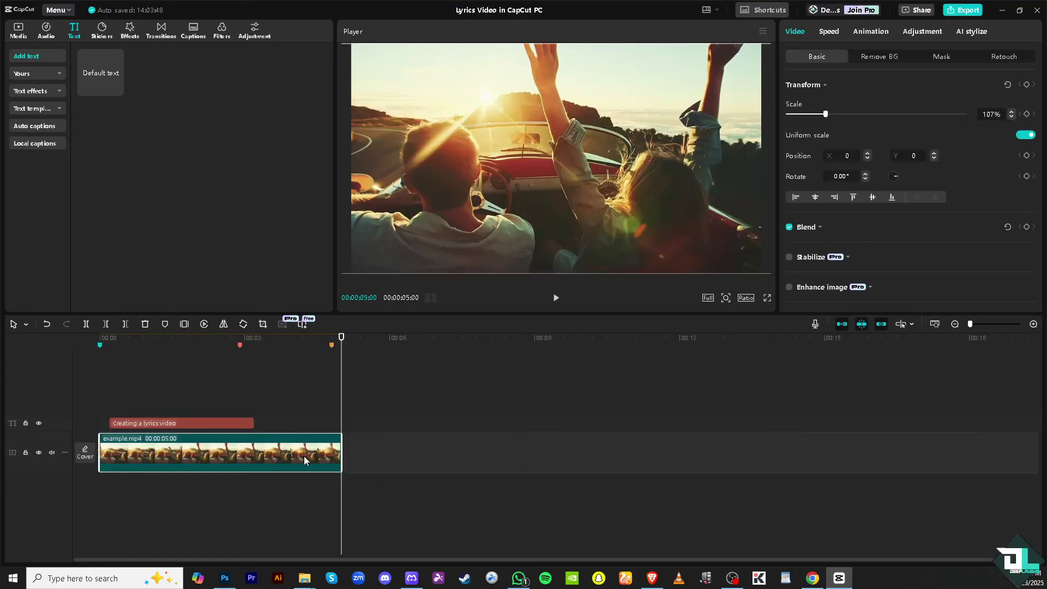
drag(304, 461, 600, 423)
click(238, 422)
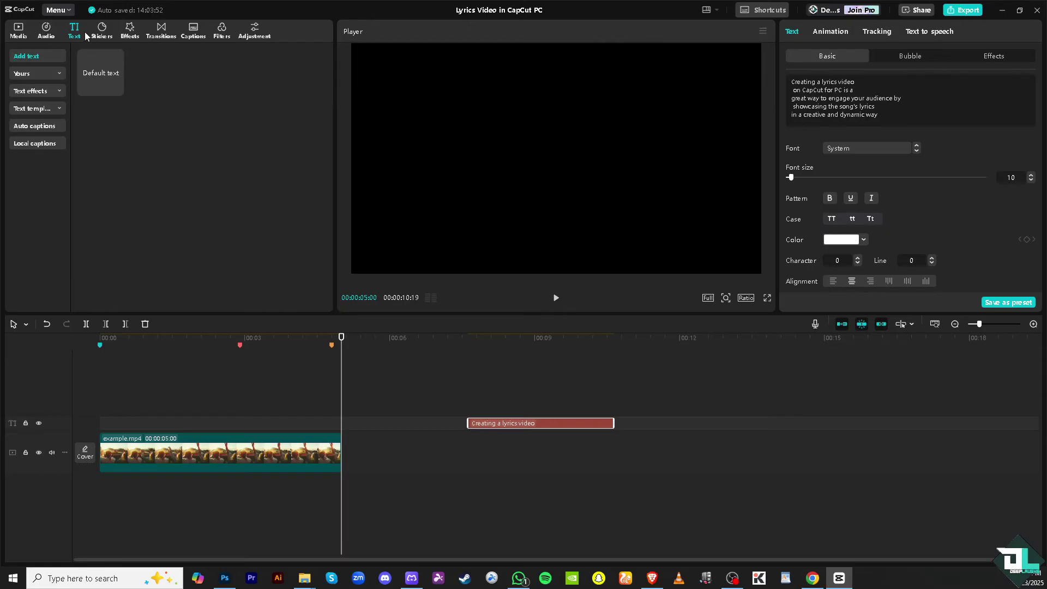
Search the Media Library stock footage for 'black'
click(23, 30)
click(24, 143)
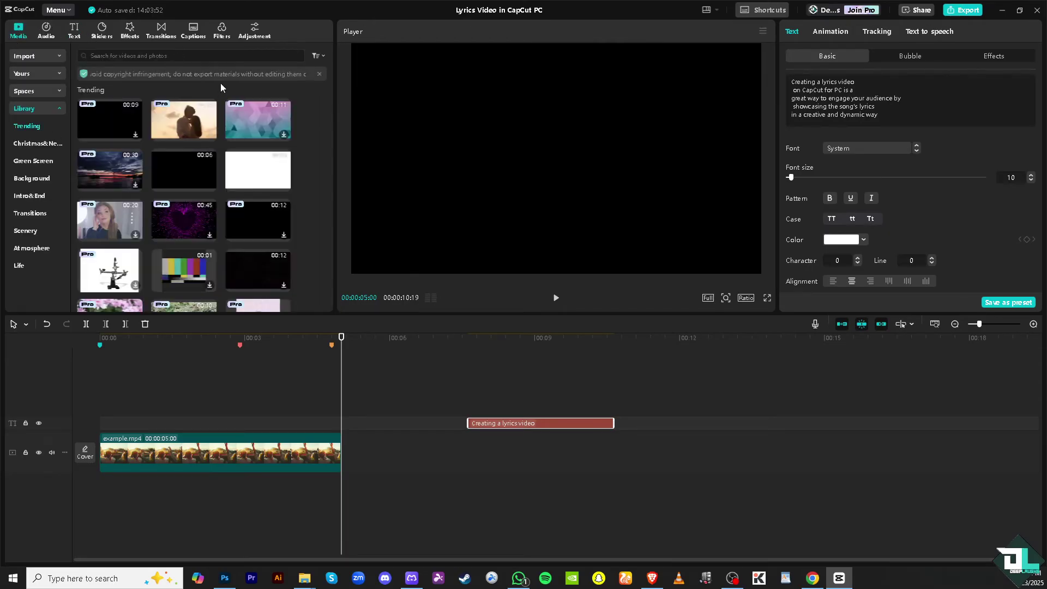
click(239, 54)
text(black)
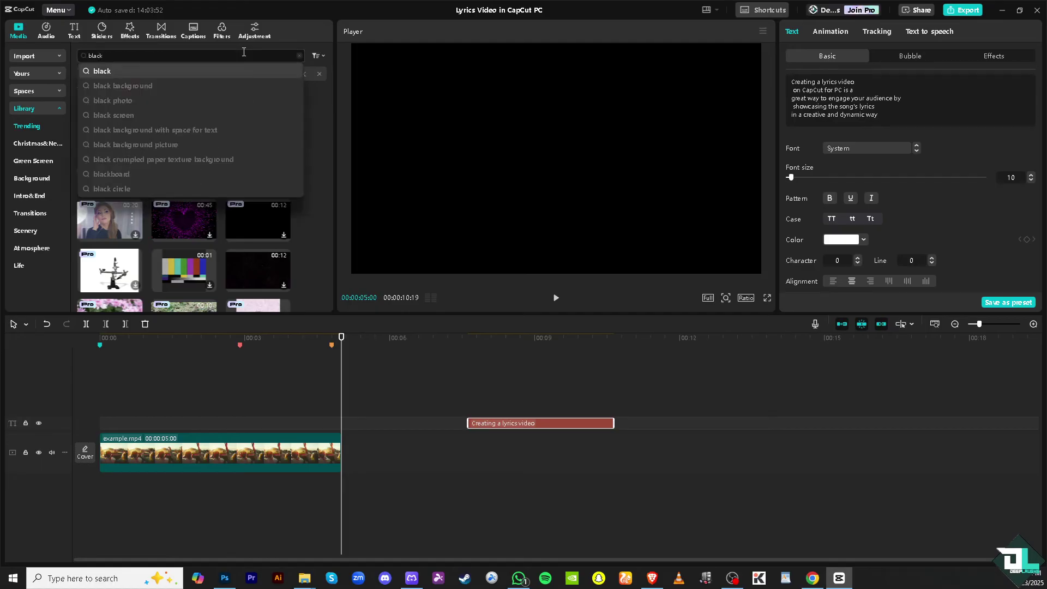
key(Return)
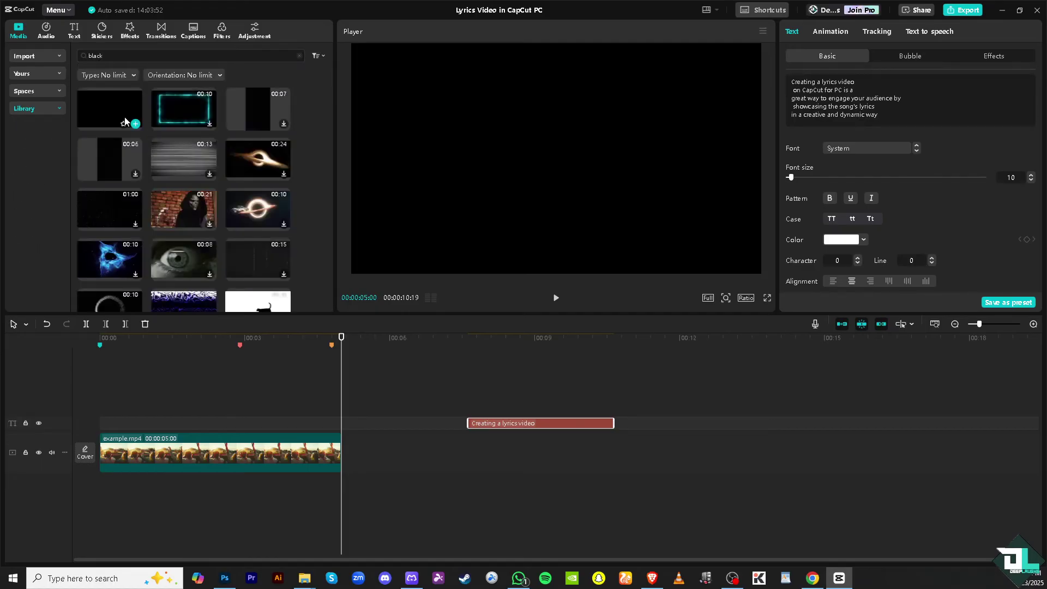
Place a black clip right after example.mp4, stretch the text to match, and select both
drag(162, 111, 368, 456)
drag(519, 424, 395, 423)
drag(506, 425, 582, 425)
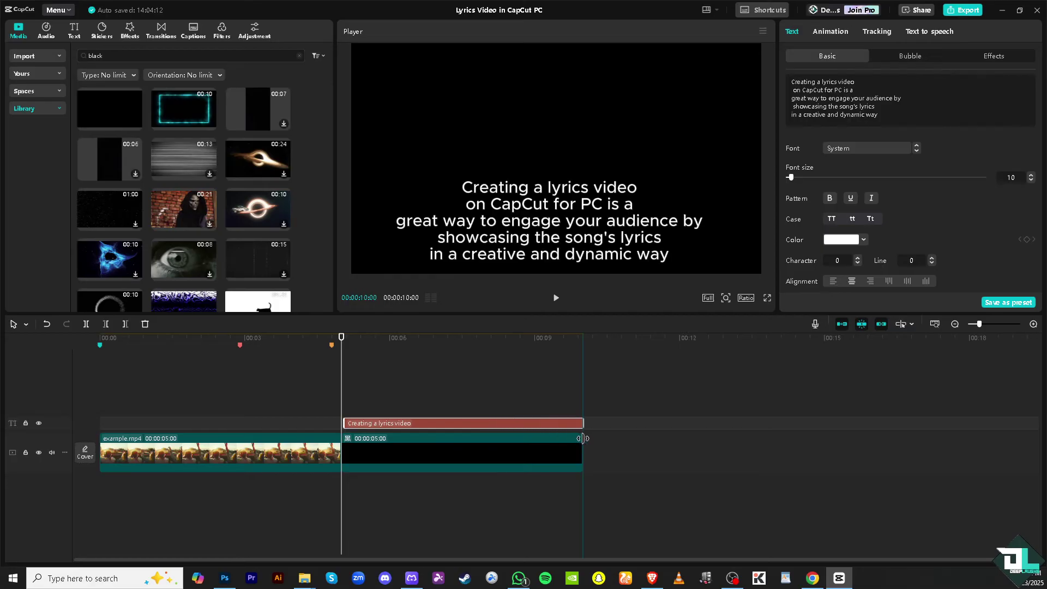
drag(626, 470, 508, 420)
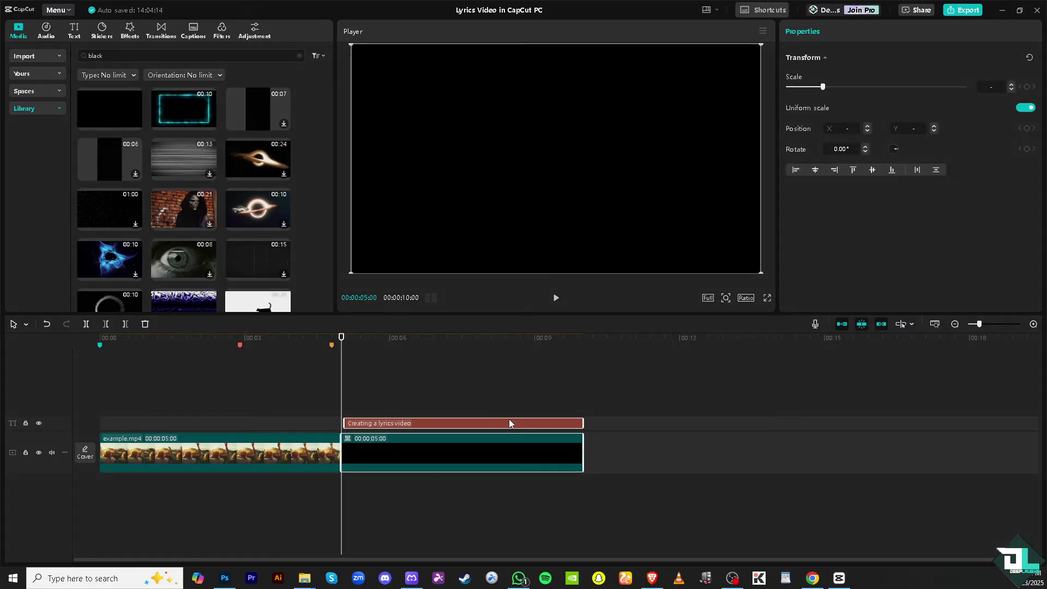
Combine text and black clips into a compound clip, stacked above example.mp4 at 00:00
right_click(509, 420)
click(564, 430)
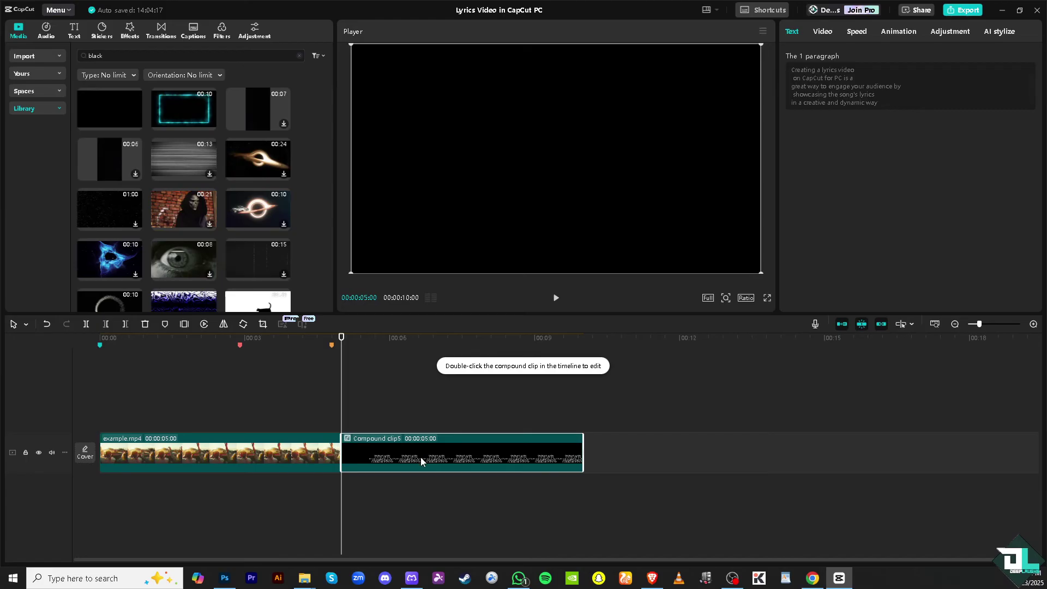
drag(420, 457, 180, 417)
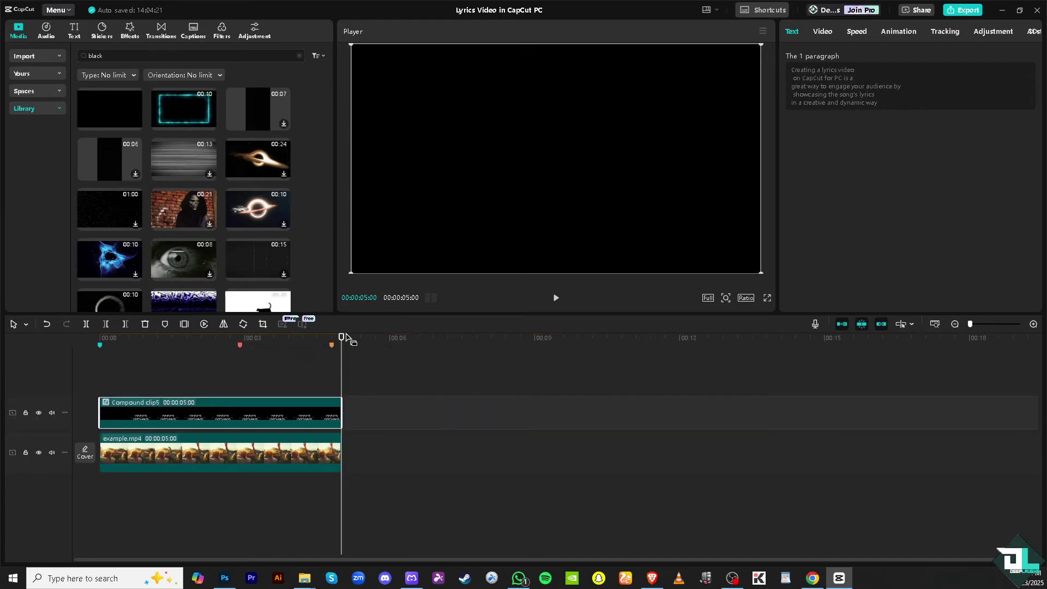
drag(343, 338, 100, 349)
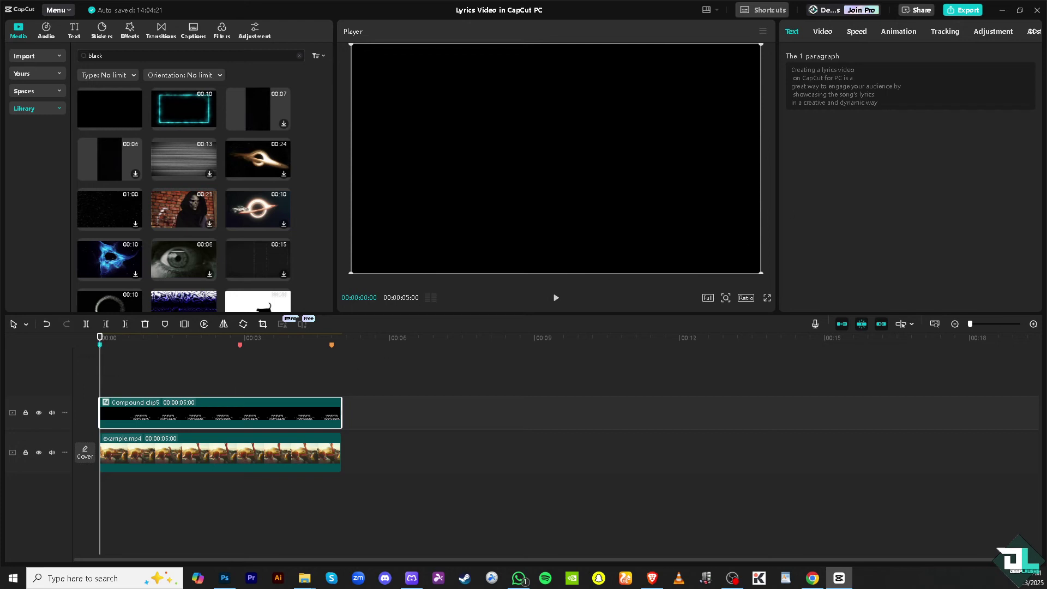
Set Compound clip5's blend mode to Screen after trying Brighten and Overlay
click(825, 33)
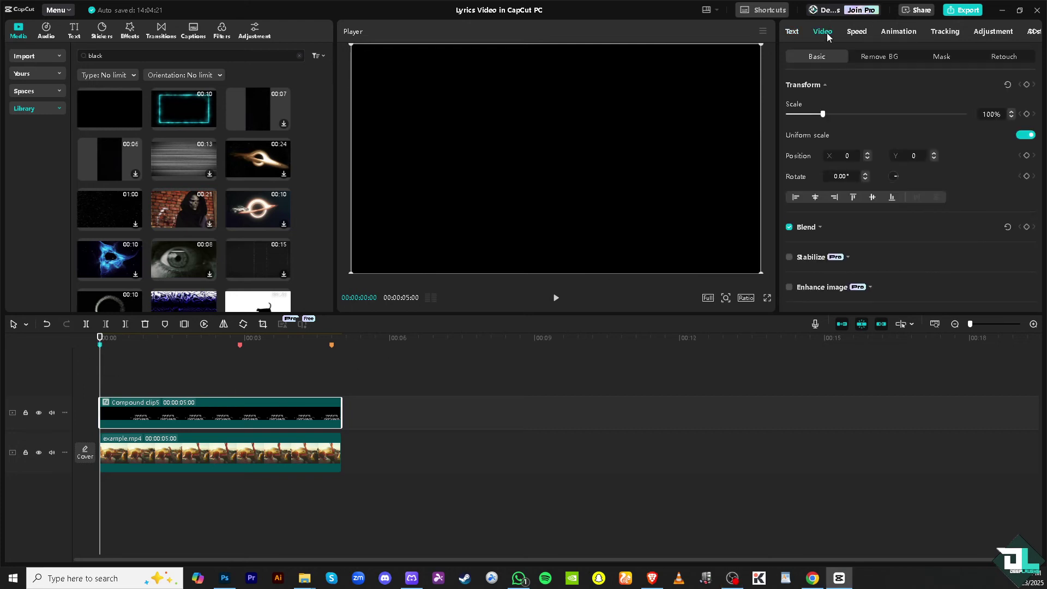
click(822, 229)
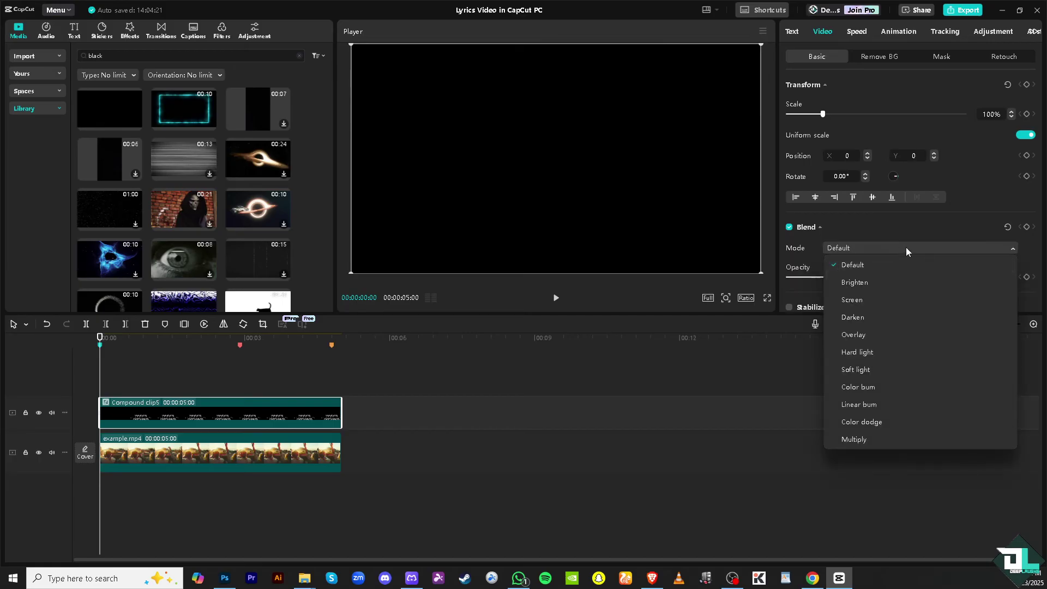
click(894, 280)
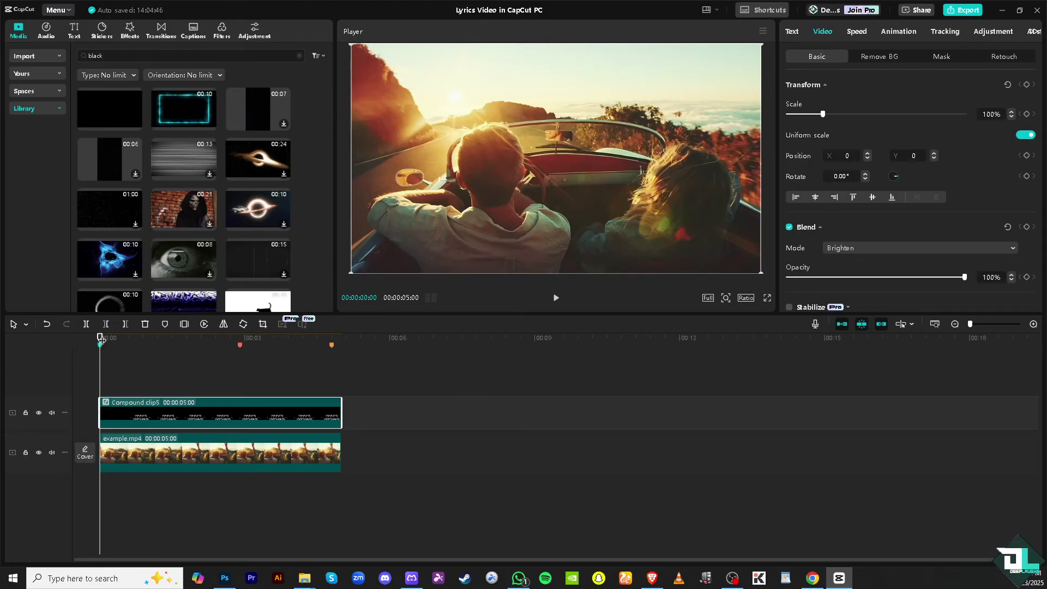
click(140, 345)
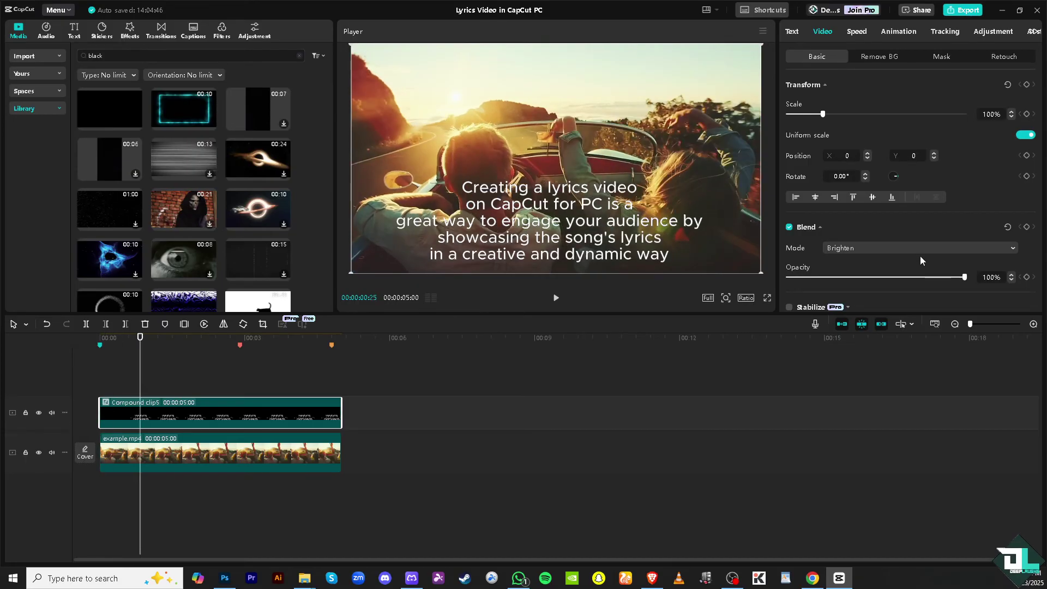
click(906, 250)
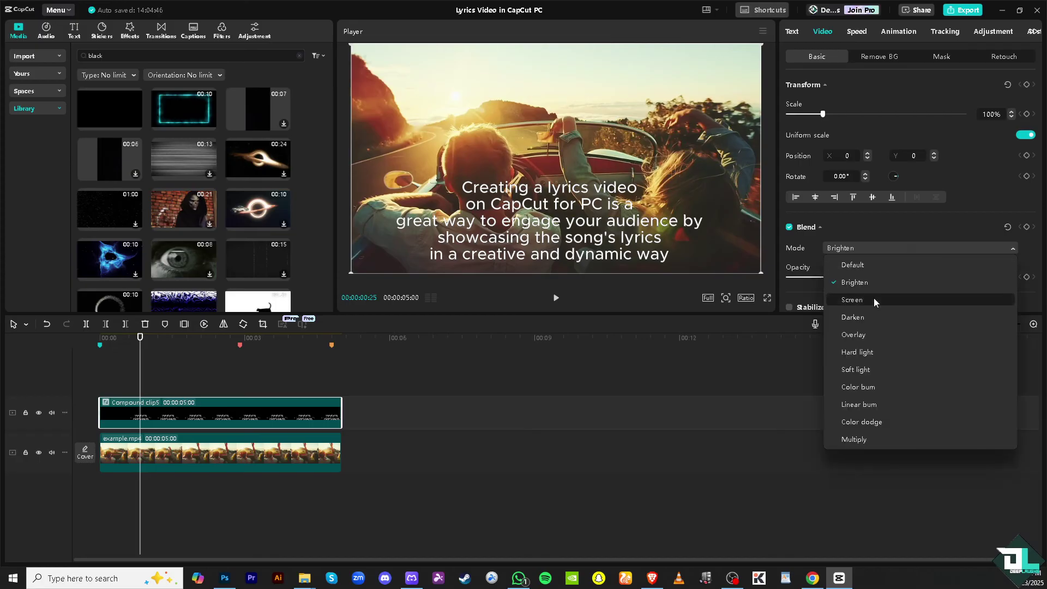
click(873, 298)
click(885, 250)
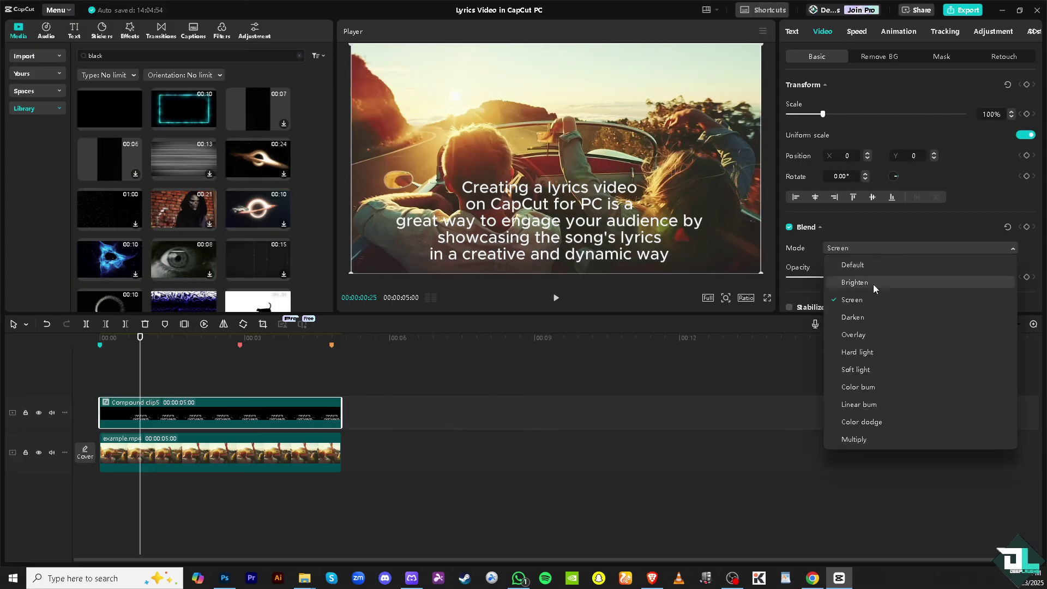
click(856, 336)
click(883, 250)
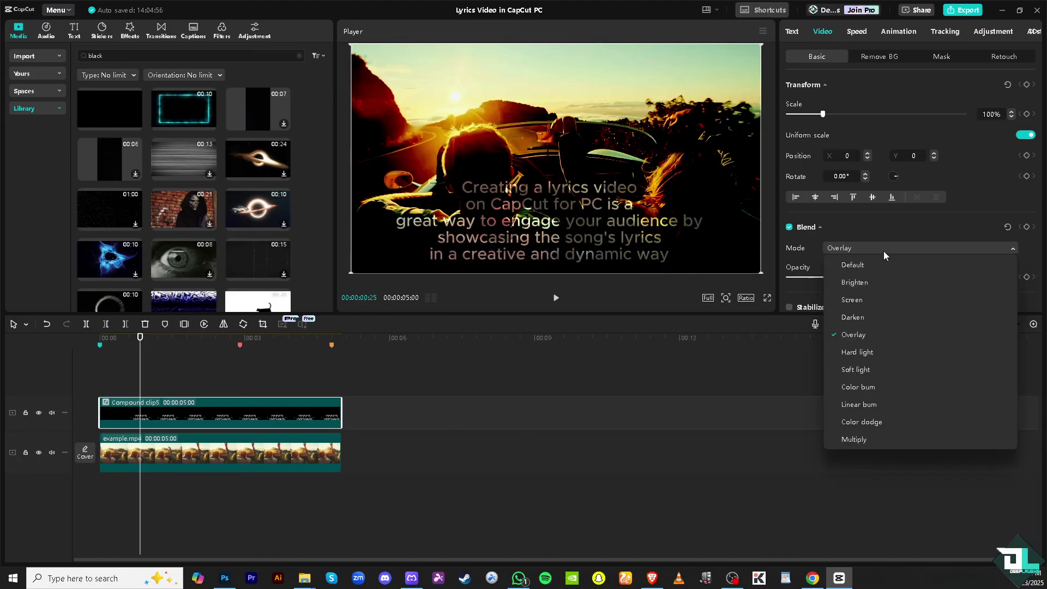
click(868, 302)
Lower the lyrics overlay's blend opacity to 67%
scroll(982, 207, down, 10)
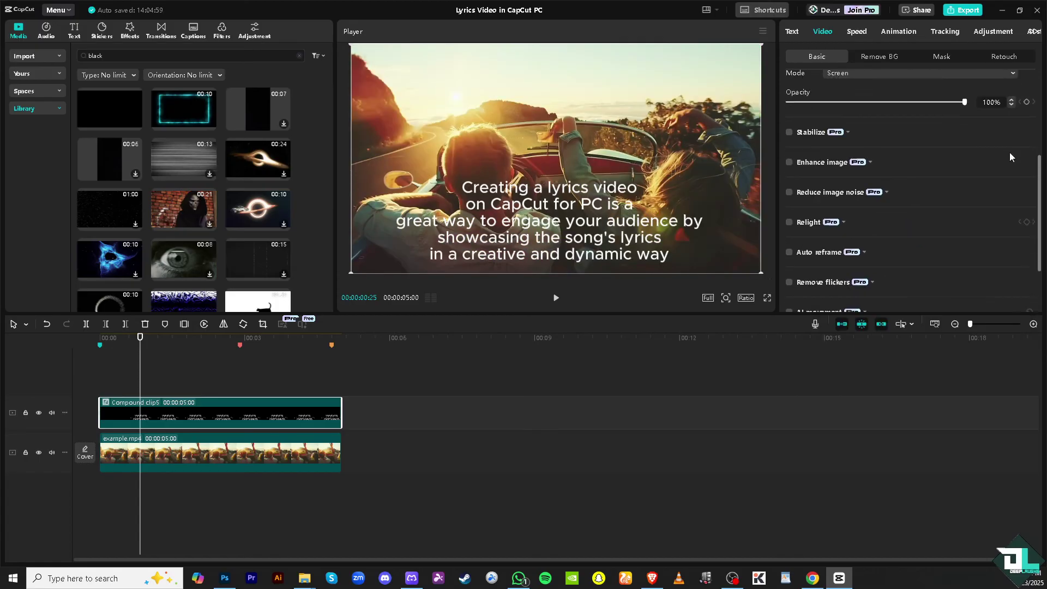
scroll(984, 174, up, 8)
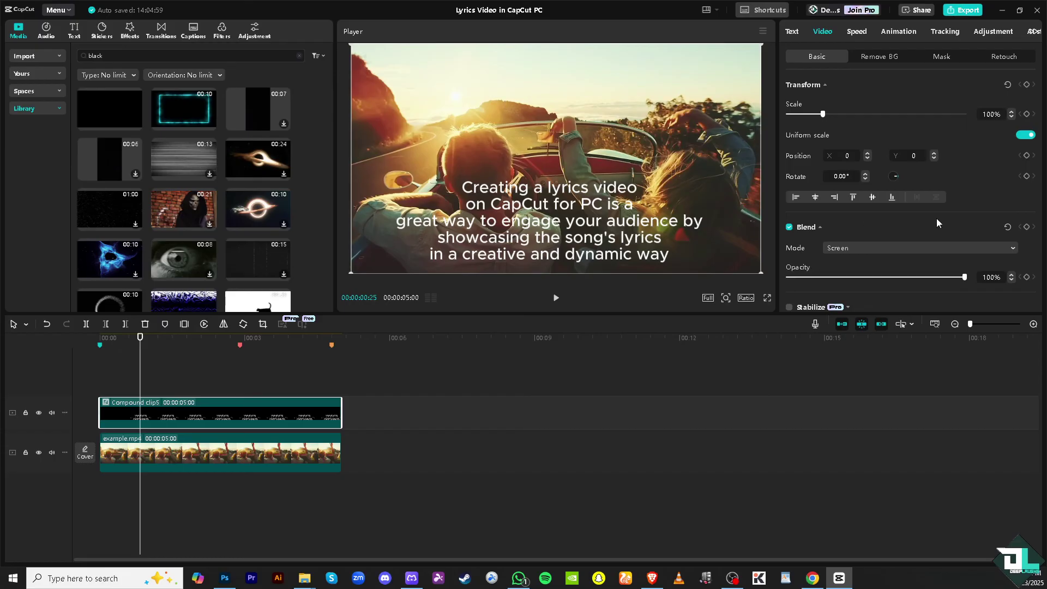
scroll(868, 243, down, 3)
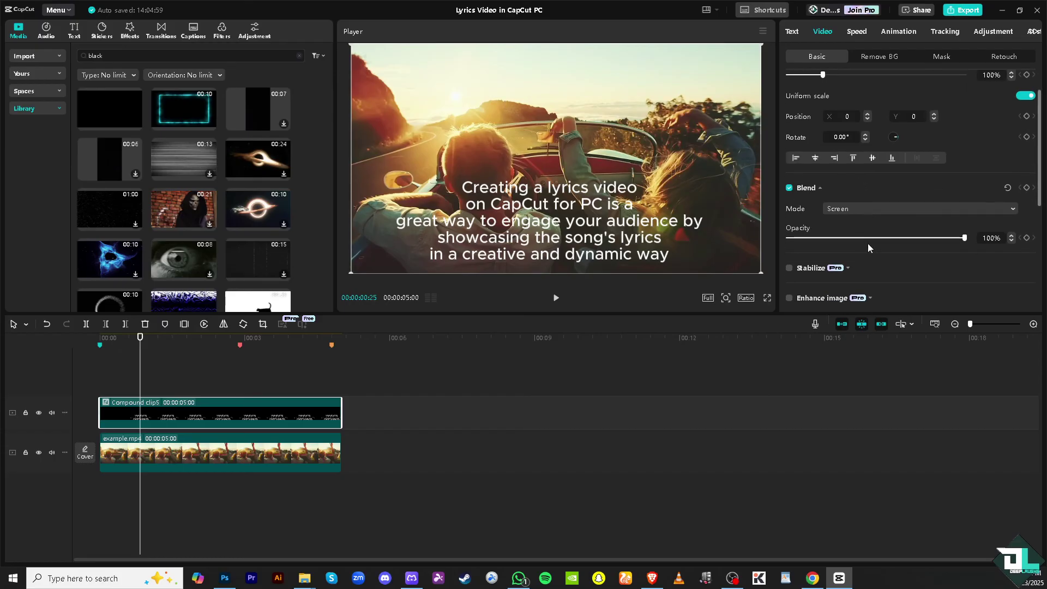
drag(964, 199, 907, 206)
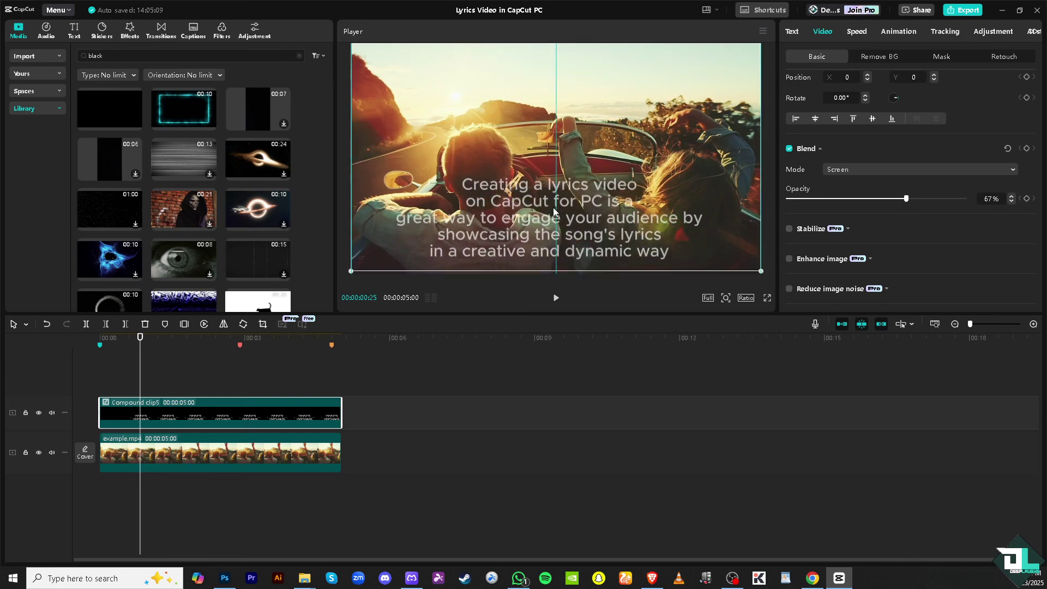
Shrink the lyrics overlay slightly and position it lower in the frame
mouse_move(556, 214)
mouse_down()
mouse_move(555, 233)
mouse_move(555, 211)
mouse_up()
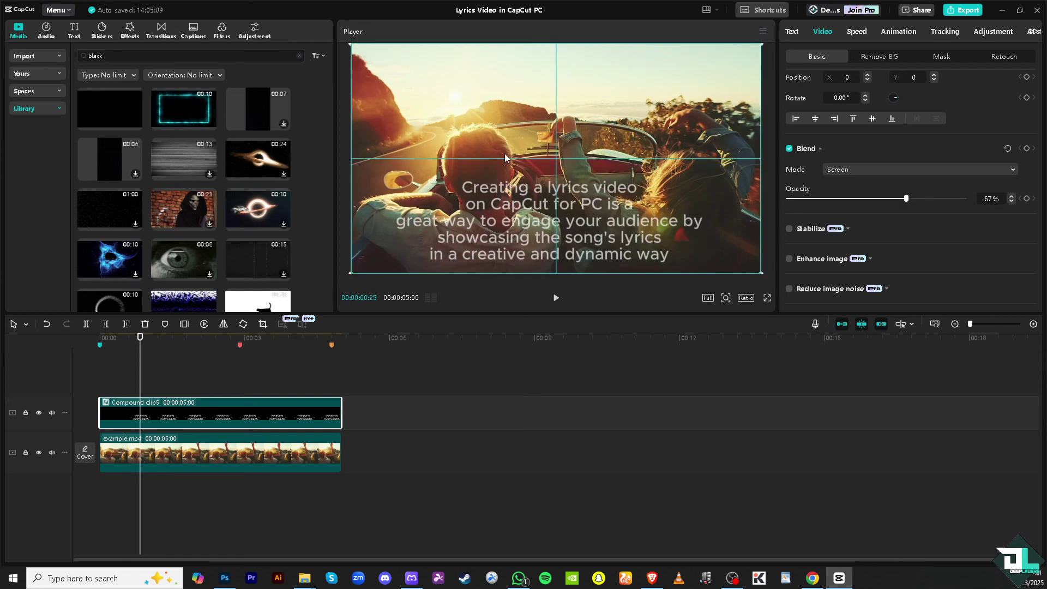
drag(354, 46, 390, 88)
drag(534, 221, 534, 219)
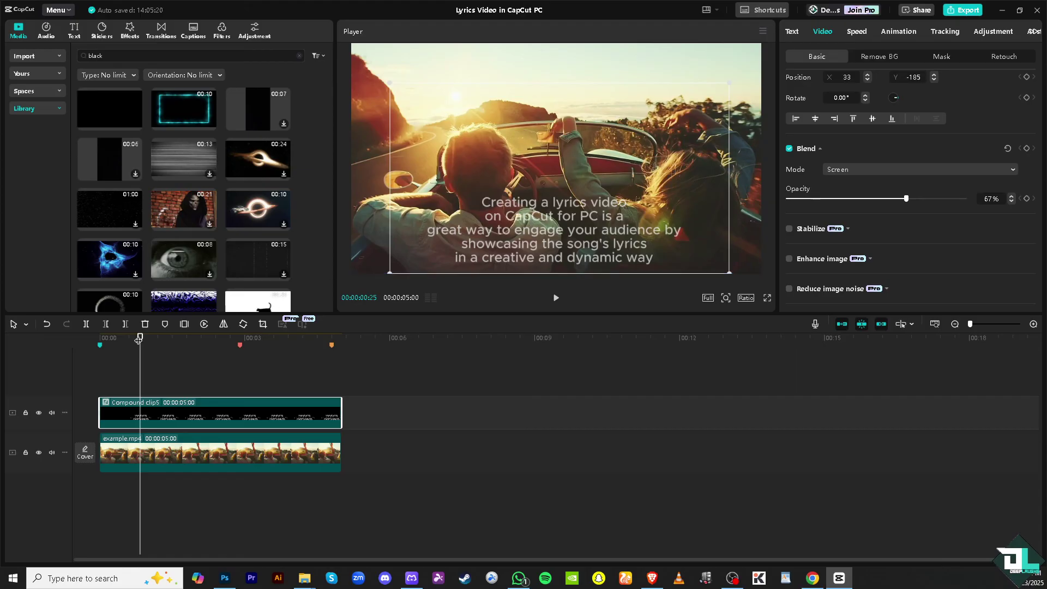
drag(141, 338, 102, 337)
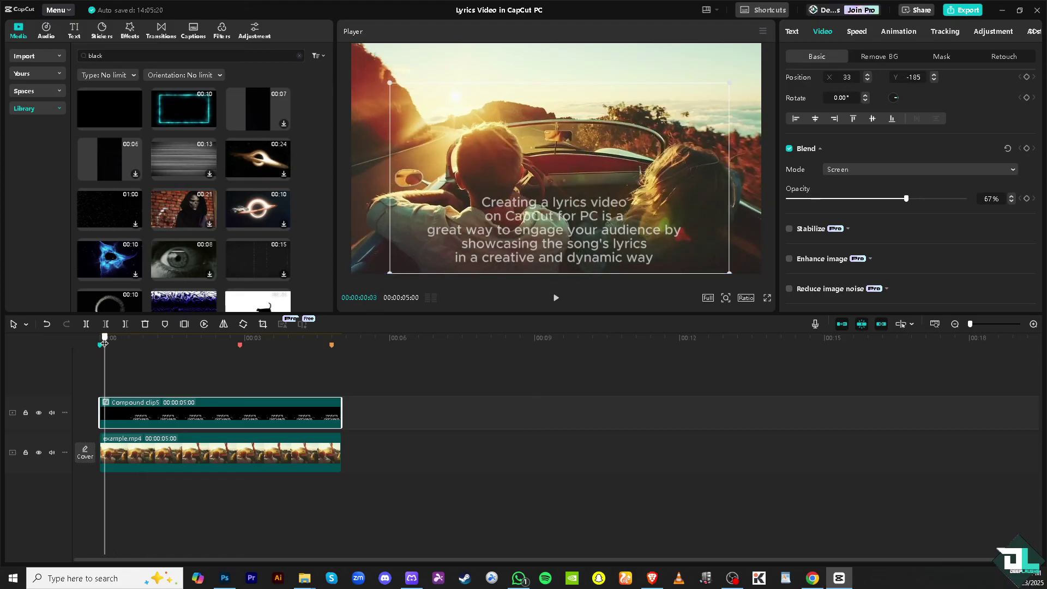
click(556, 298)
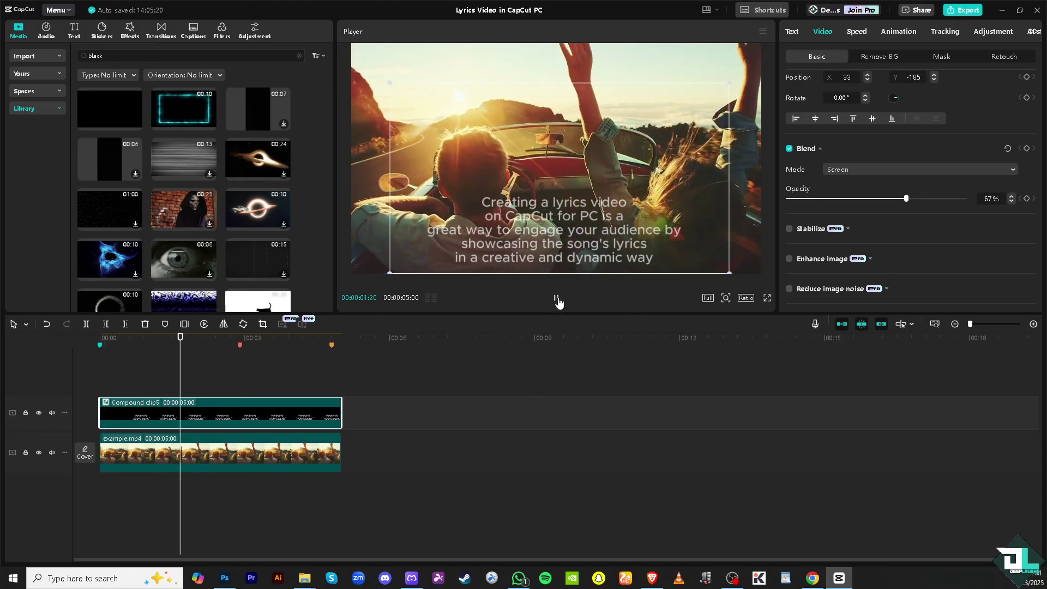